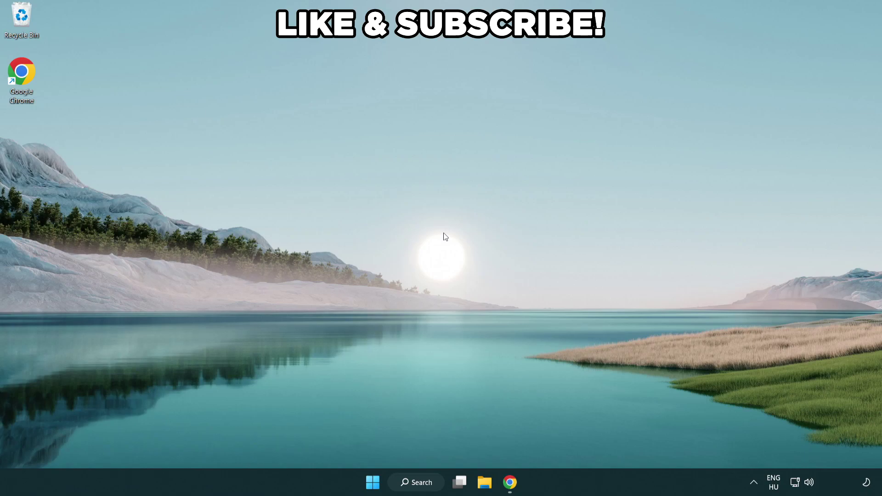
# Search Windows for 'edit power plan'
pyautogui.click(427, 482)
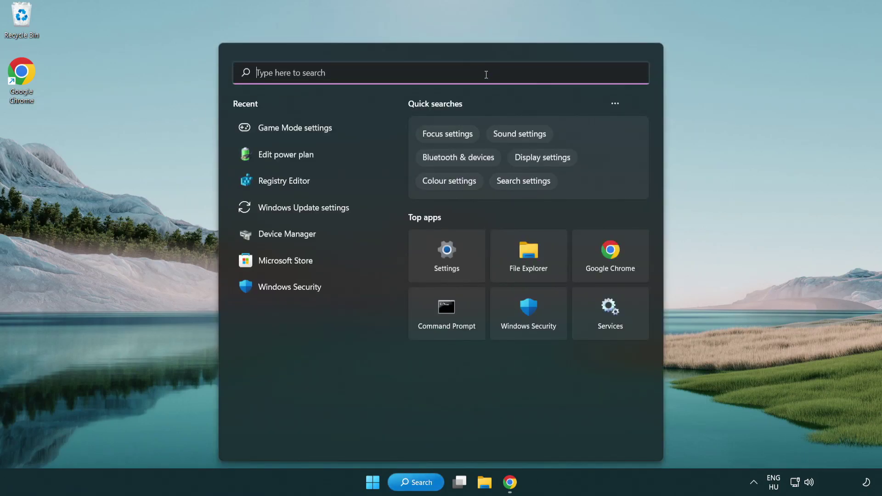
pyautogui.write('edit power ')
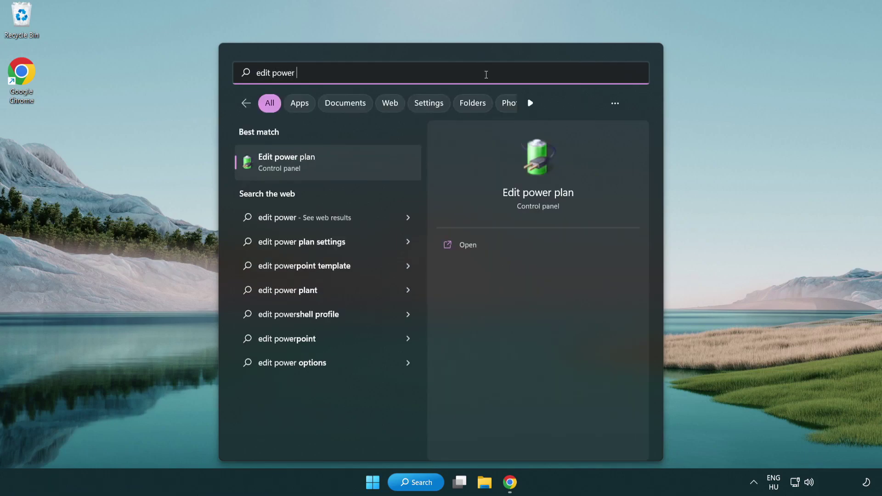
pyautogui.write('plan')
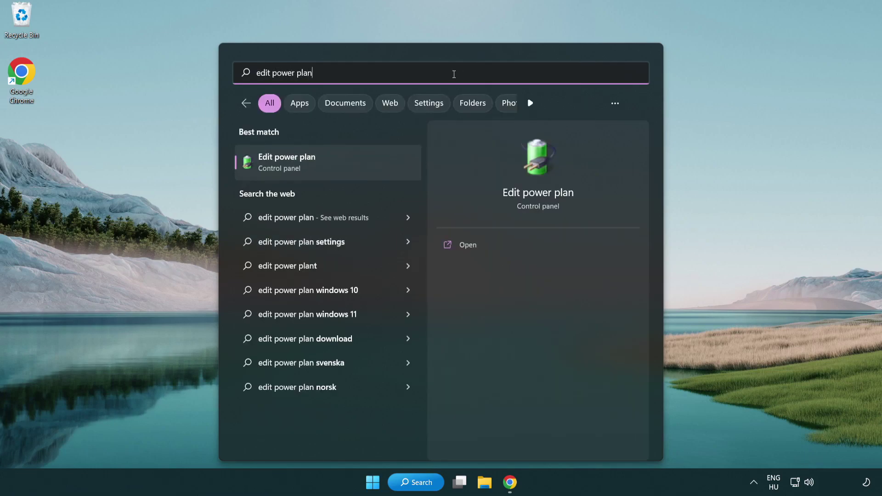
# Switch the active power plan from Balanced to High performance and close Power Options
pyautogui.click(331, 164)
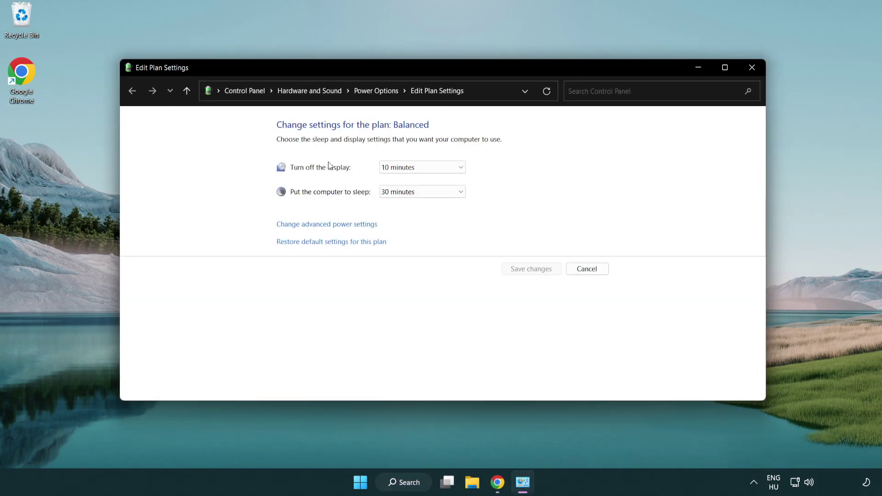
pyautogui.click(384, 101)
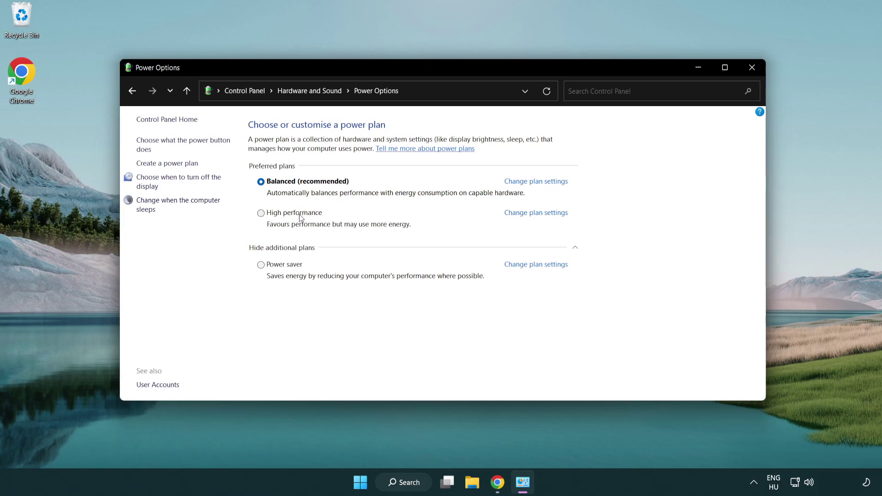
pyautogui.click(261, 214)
pyautogui.click(751, 69)
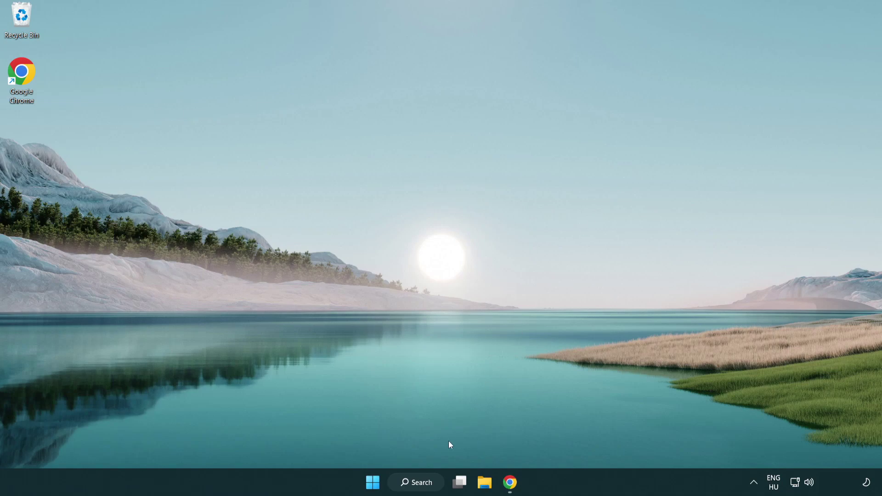
# Search Windows for 'device manager'
pyautogui.click(427, 483)
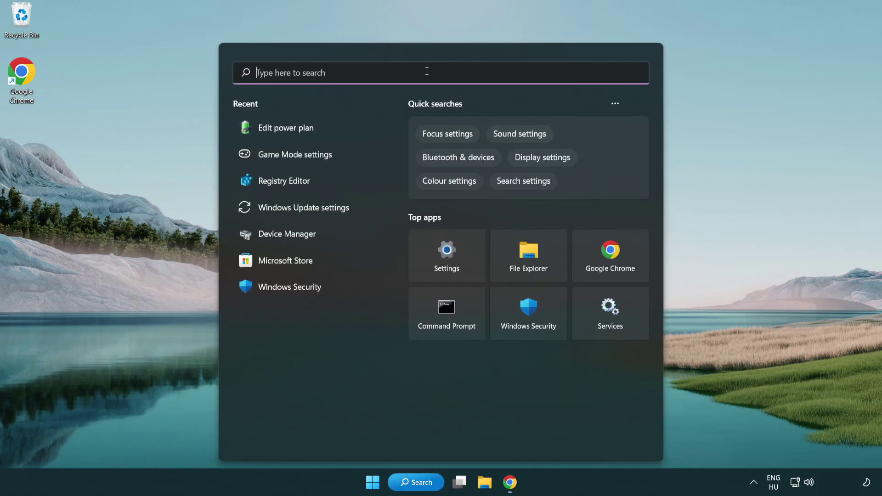
pyautogui.write('device manager')
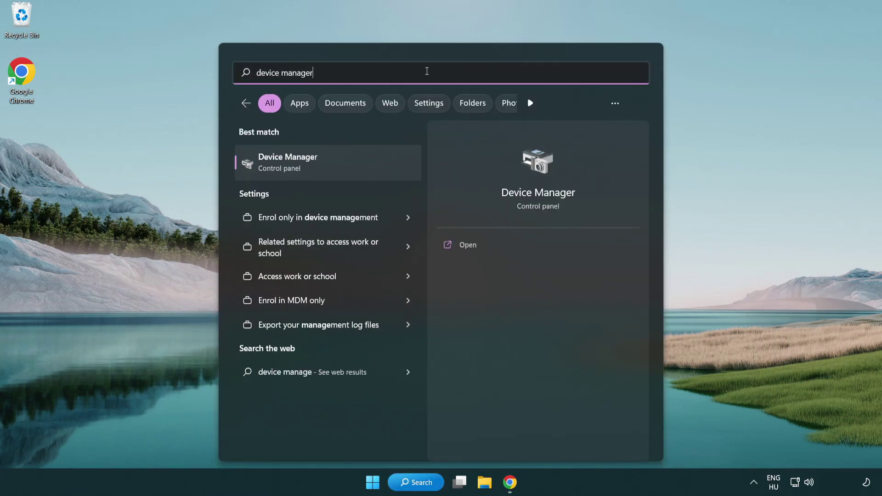
# Open Device Manager, centre it, and right-click VMware SVGA 3D under Display adapters
pyautogui.click(337, 165)
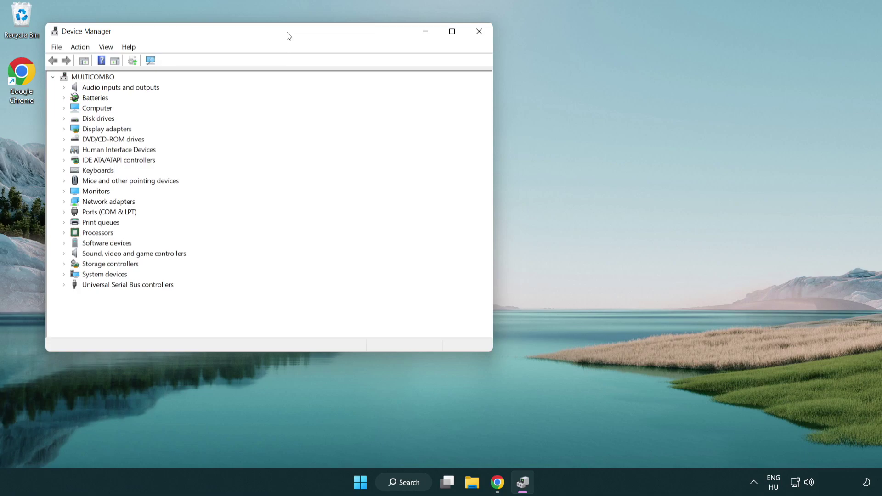
pyautogui.moveTo(289, 36); pyautogui.dragTo(452, 82)
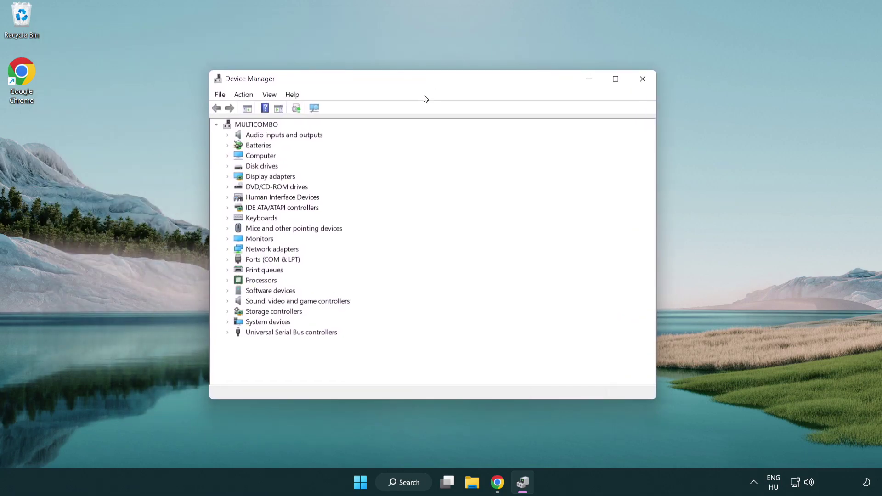
pyautogui.click(239, 176)
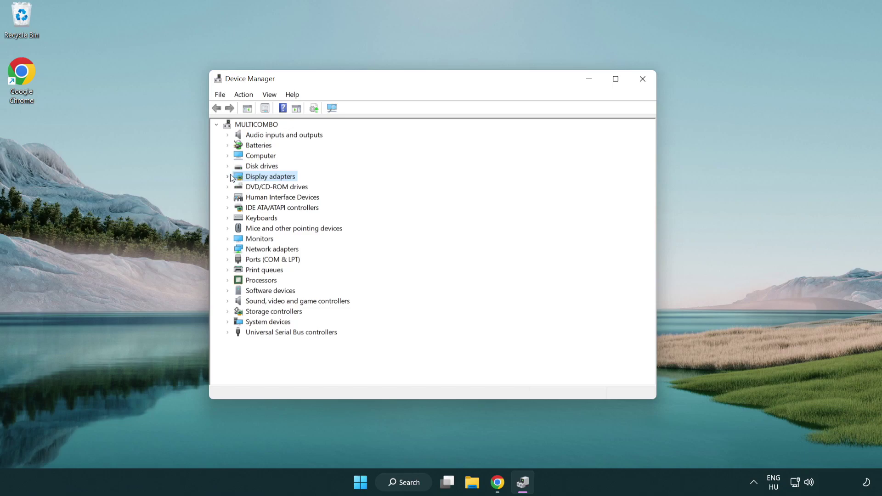
pyautogui.click(227, 176)
pyautogui.click(251, 187)
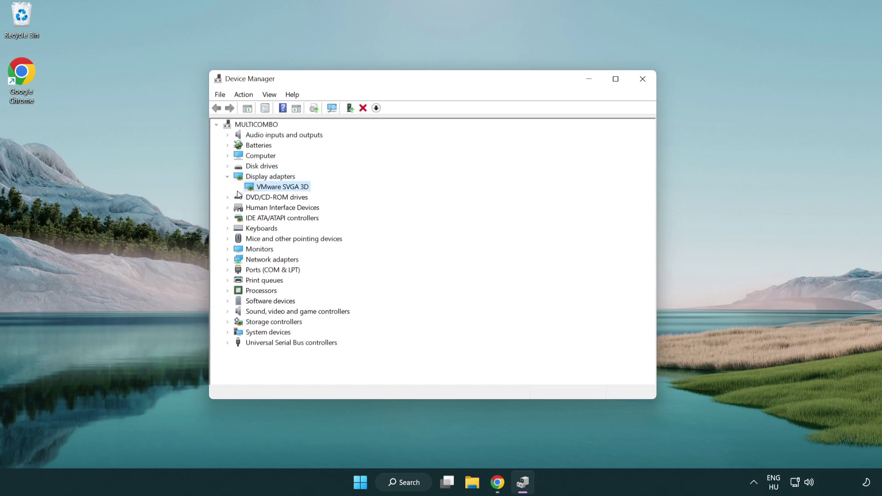
pyautogui.rightClick(278, 189)
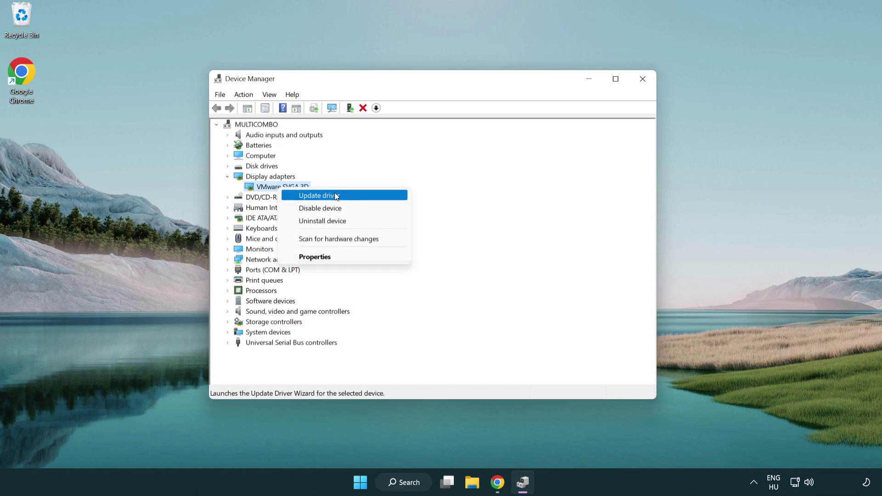
# Auto-search for a VMware SVGA 3D driver update, which finds none, then close Device Manager
pyautogui.click(352, 197)
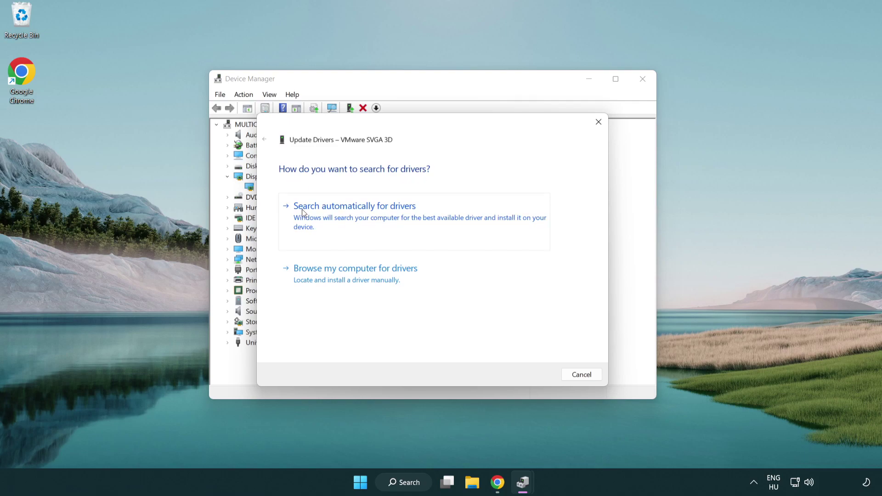
pyautogui.click(362, 216)
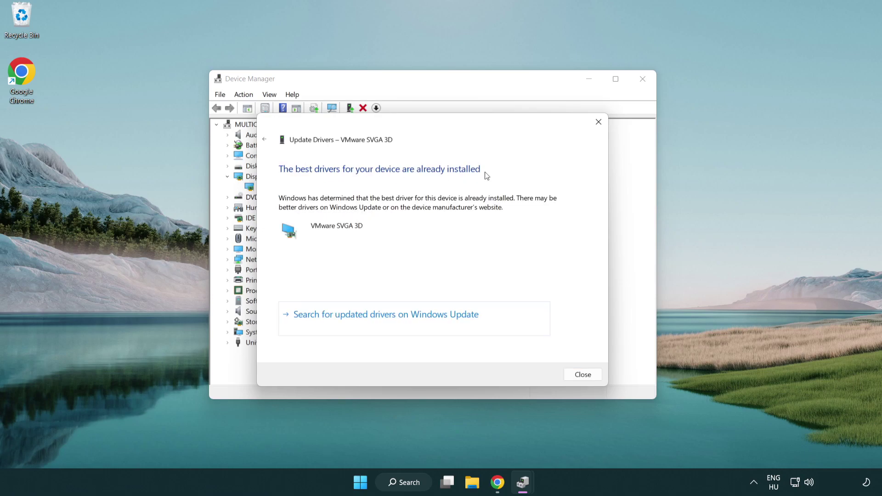
pyautogui.click(578, 373)
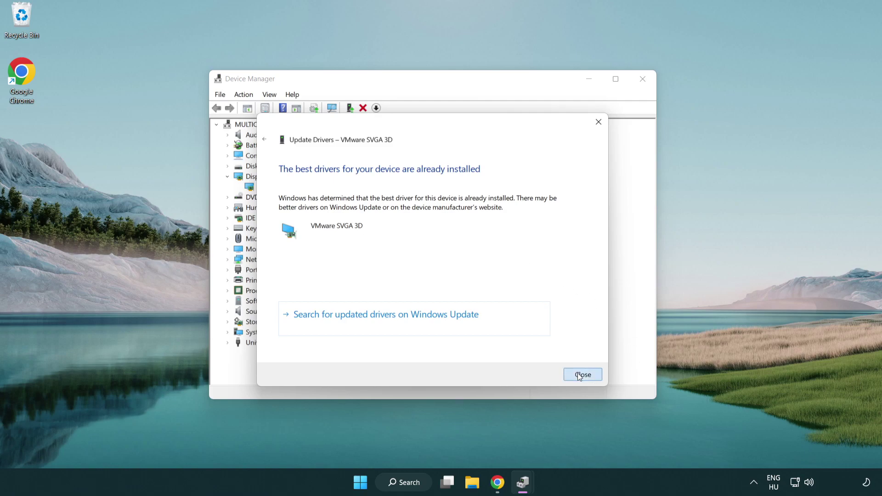
pyautogui.click(641, 79)
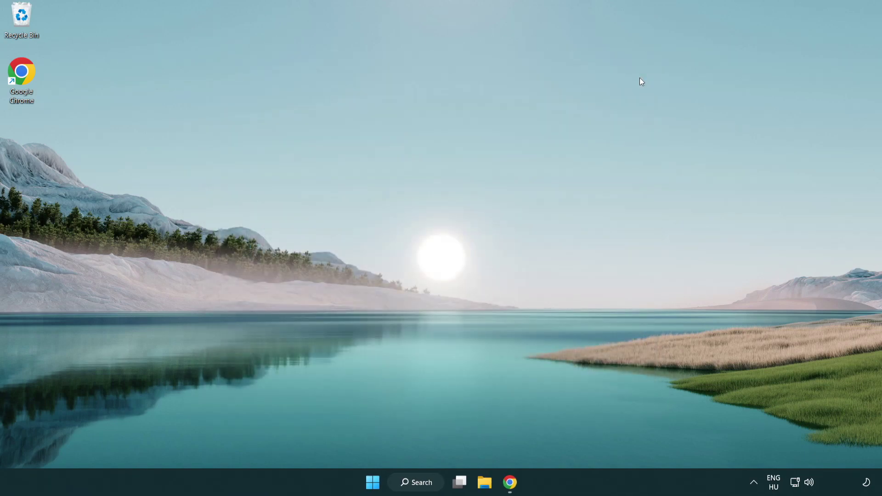
# Search 'game mode' and open the Game Mode settings page
pyautogui.click(421, 484)
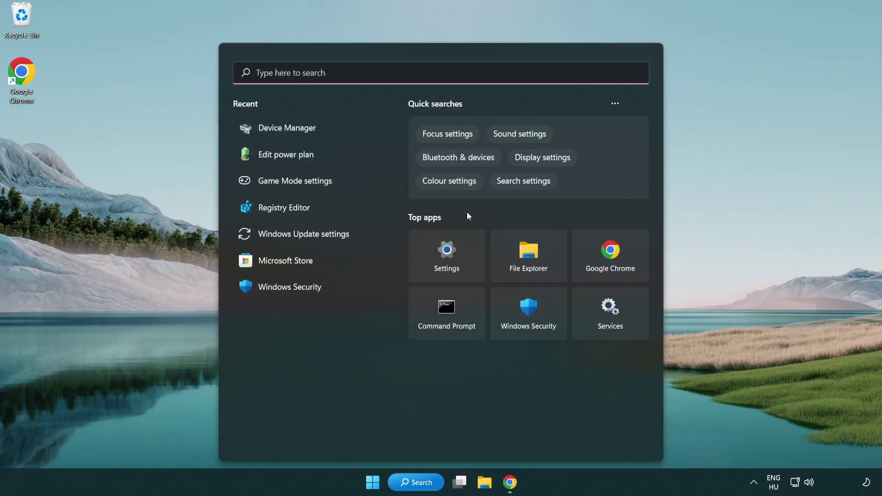
pyautogui.write('game mo')
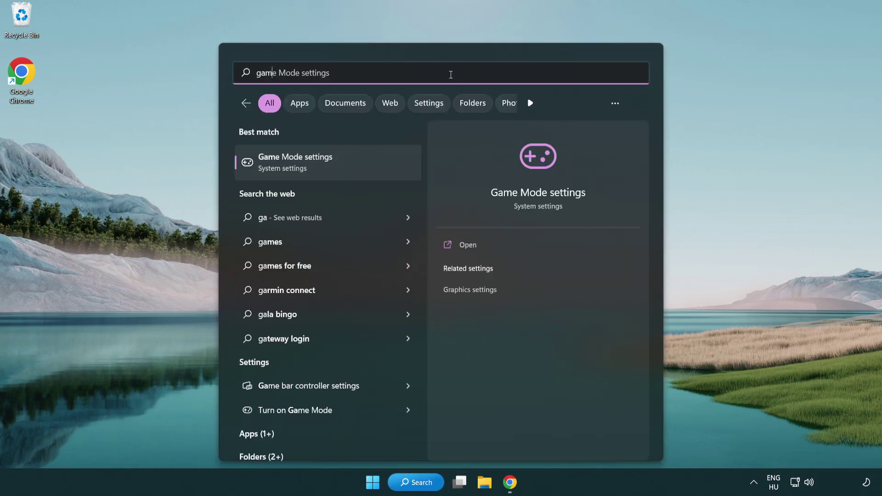
pyautogui.write('de')
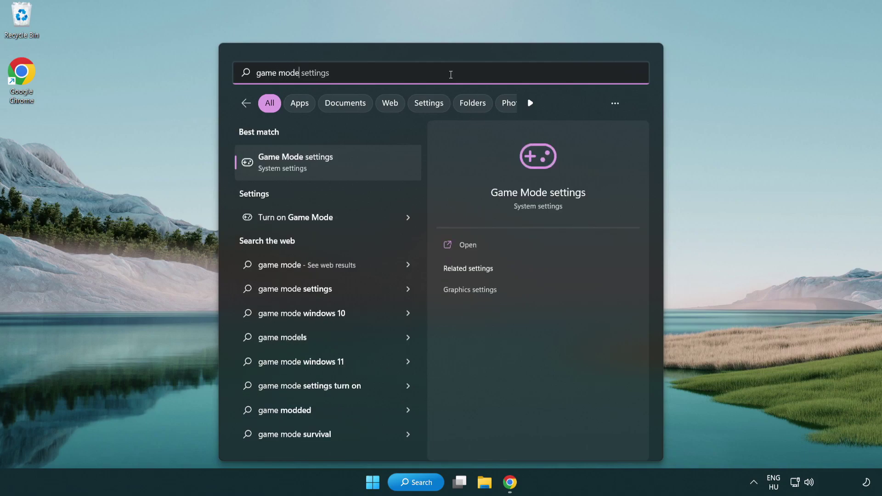
pyautogui.click(331, 165)
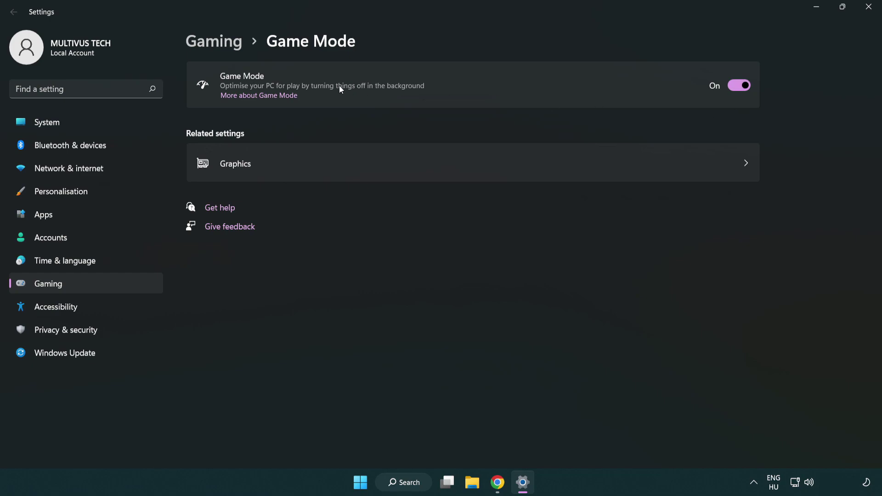
# Confirm Game Mode is On and the Xbox Game Bar controller button is Off, then close Settings
pyautogui.click(228, 47)
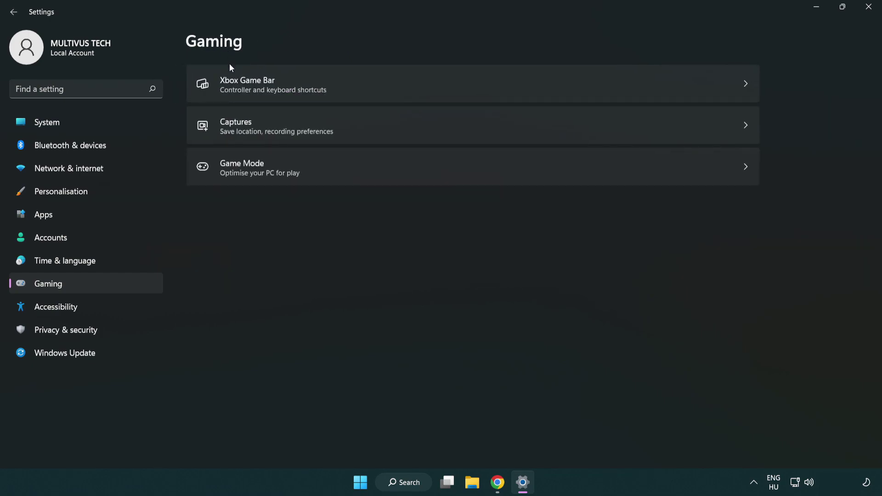
pyautogui.click(391, 86)
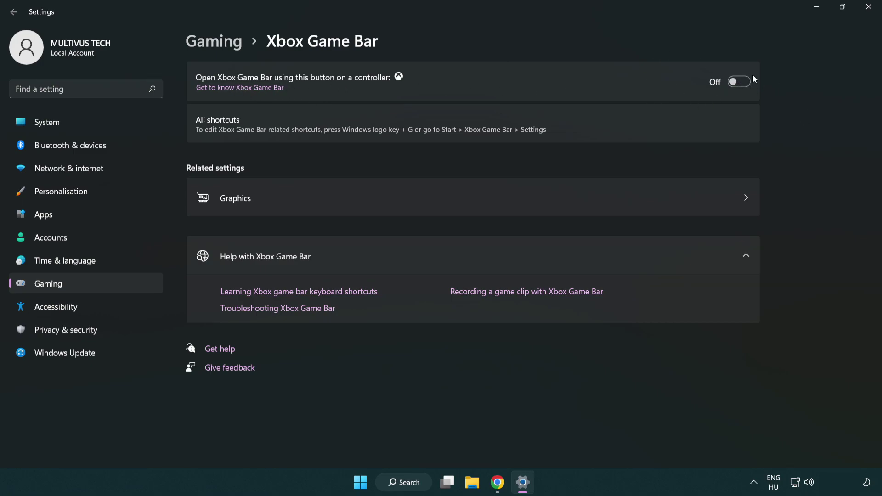
pyautogui.click(869, 12)
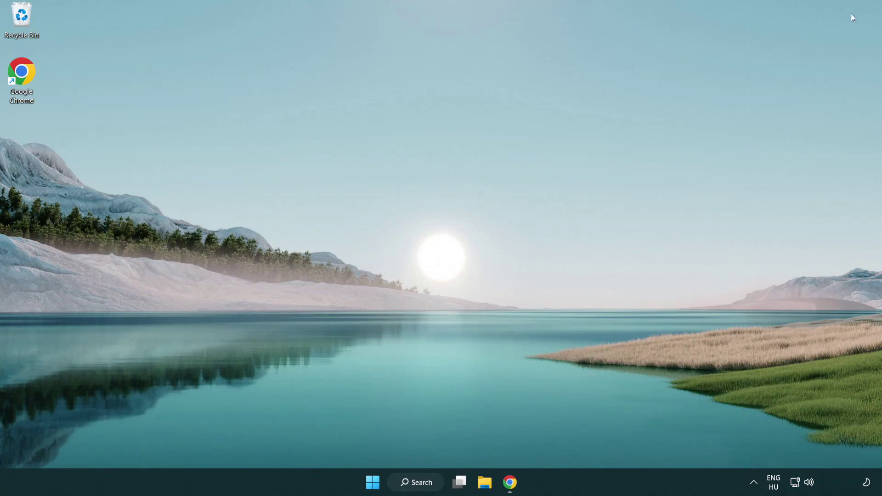
# Open Task Manager from the Start quick list and end Google Chrome (8)
pyautogui.rightClick(374, 483)
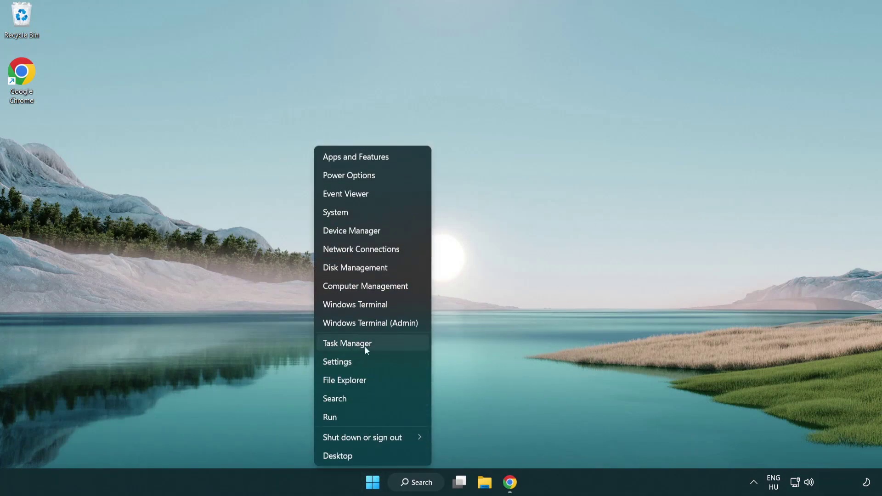
pyautogui.click(387, 344)
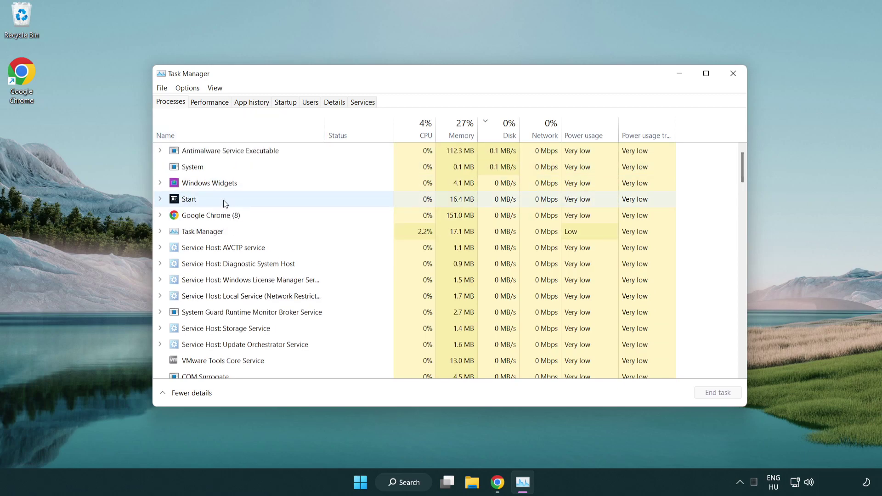
pyautogui.click(226, 216)
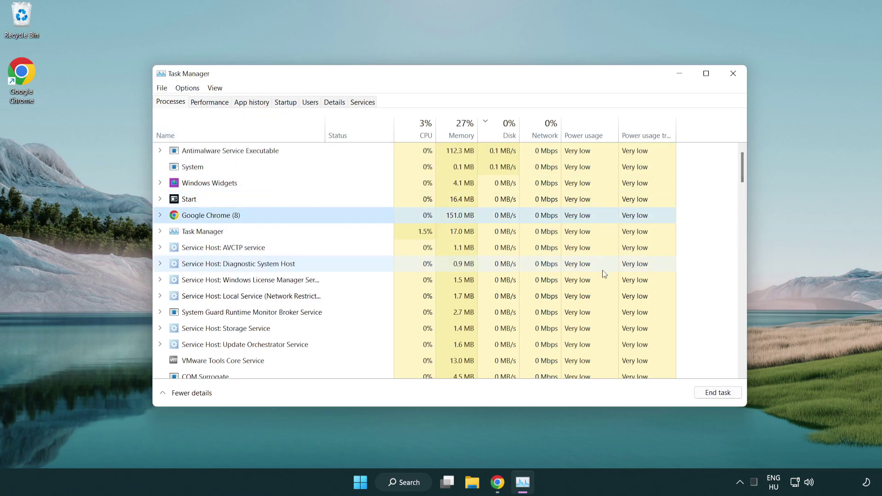
pyautogui.click(722, 398)
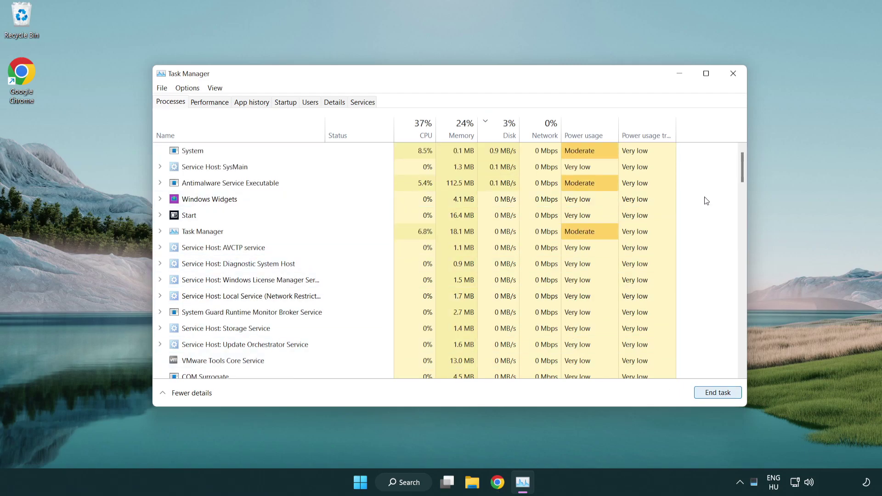
pyautogui.moveTo(744, 177); pyautogui.dragTo(737, 158)
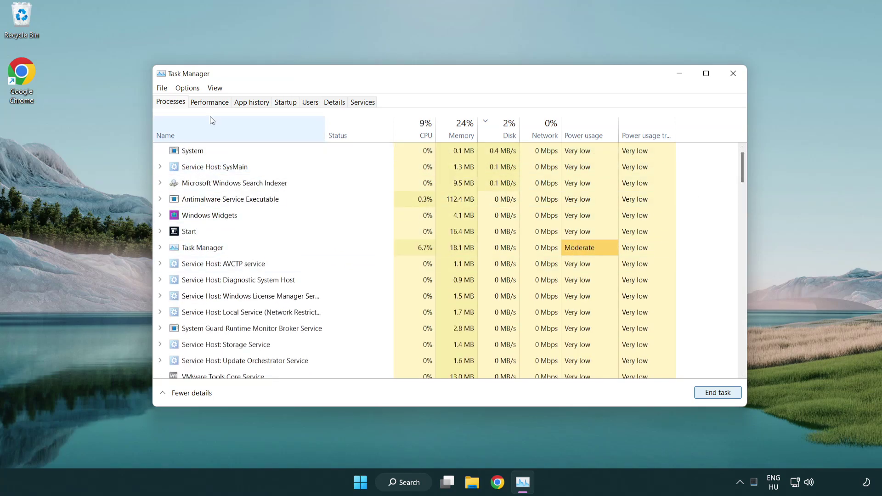
# Disable the Cortana, Phone Link and Terminal startup entries, then close Task Manager
pyautogui.click(291, 103)
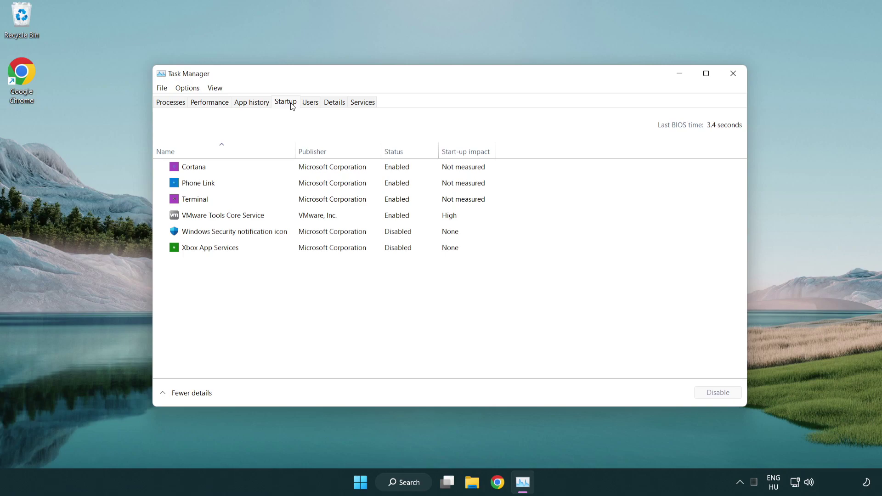
pyautogui.click(316, 171)
pyautogui.click(721, 392)
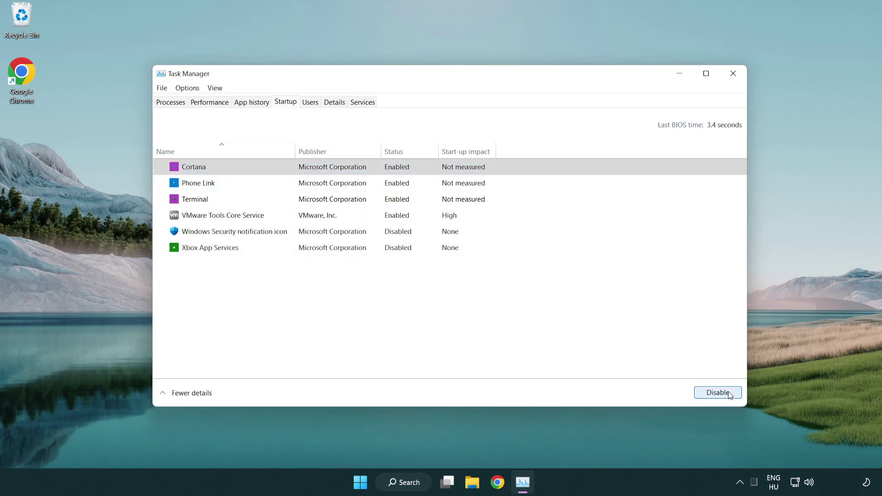
pyautogui.click(352, 184)
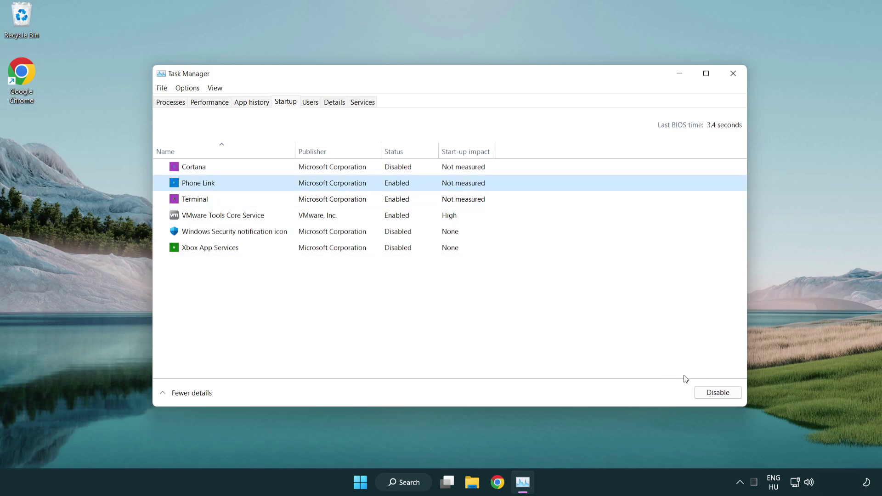
pyautogui.click(717, 393)
pyautogui.click(300, 203)
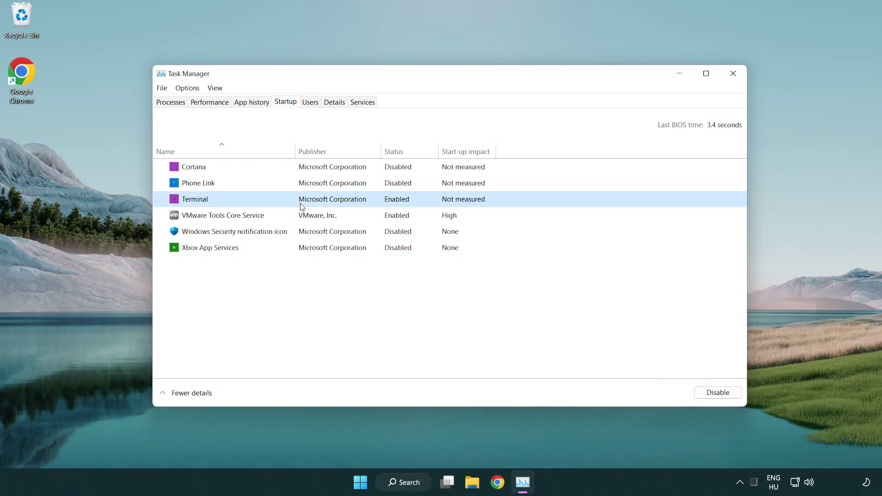
pyautogui.click(735, 395)
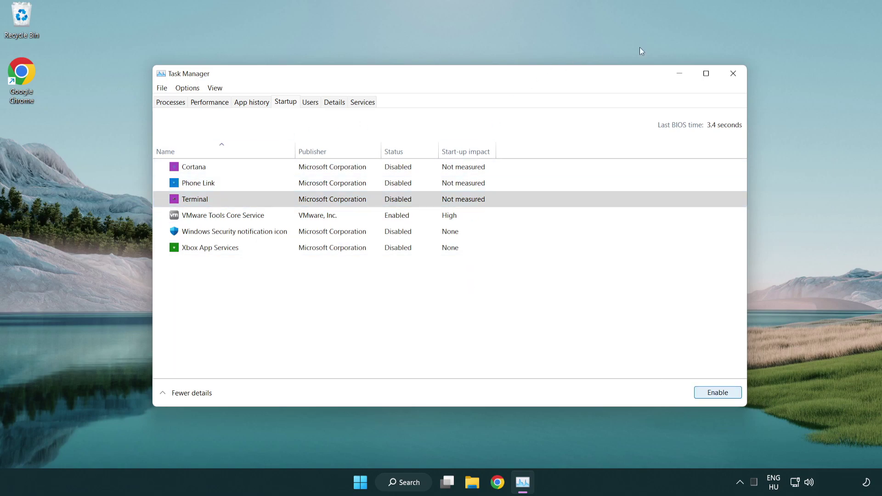
pyautogui.click(733, 73)
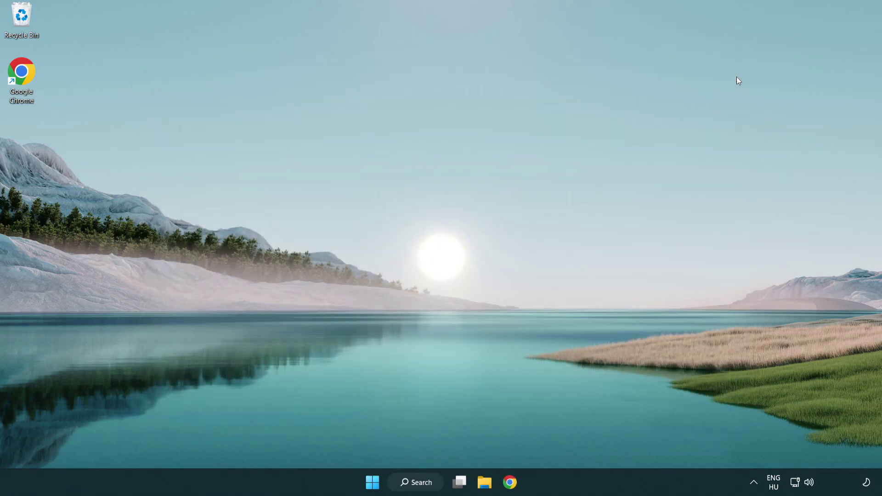
# Search Windows for 'update' so Windows Update settings appears as best match
pyautogui.click(416, 482)
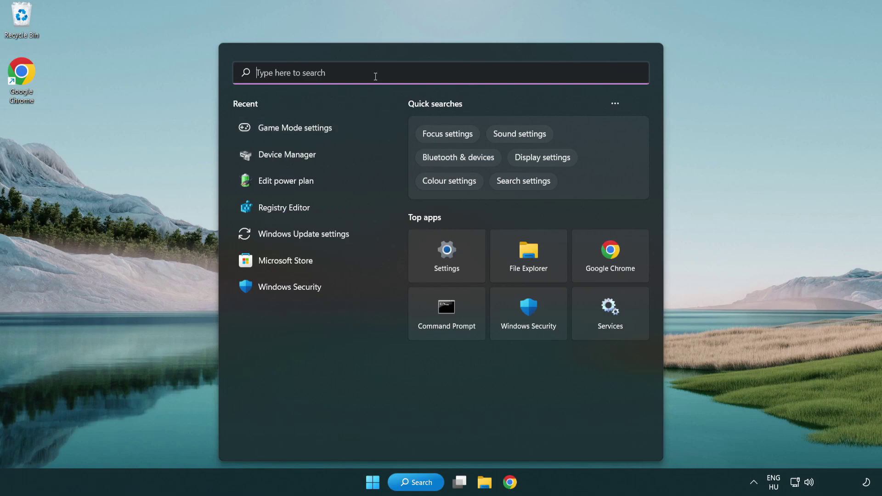
pyautogui.write('update')
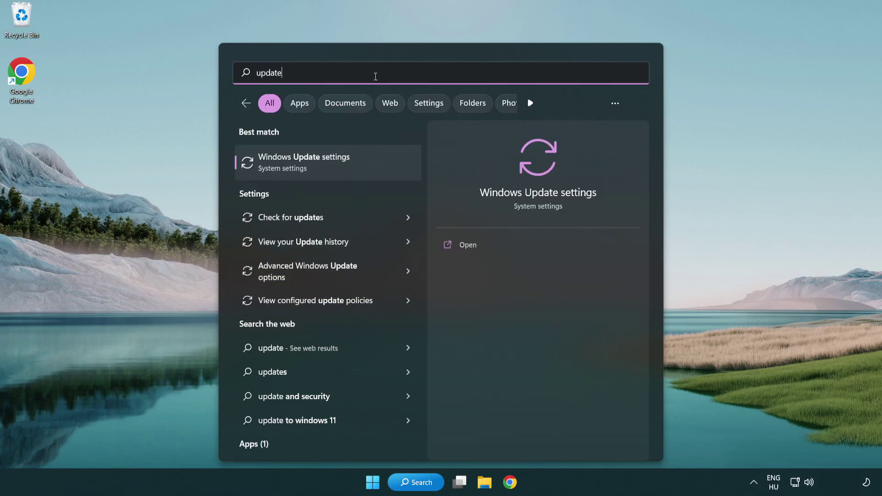
# Run a Windows Update check confirming the PC is up to date, then close Settings
pyautogui.click(341, 168)
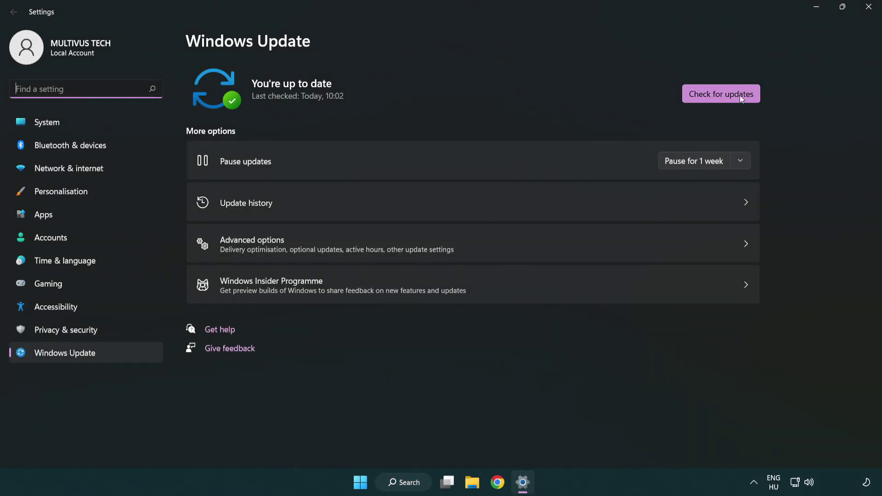
pyautogui.click(728, 95)
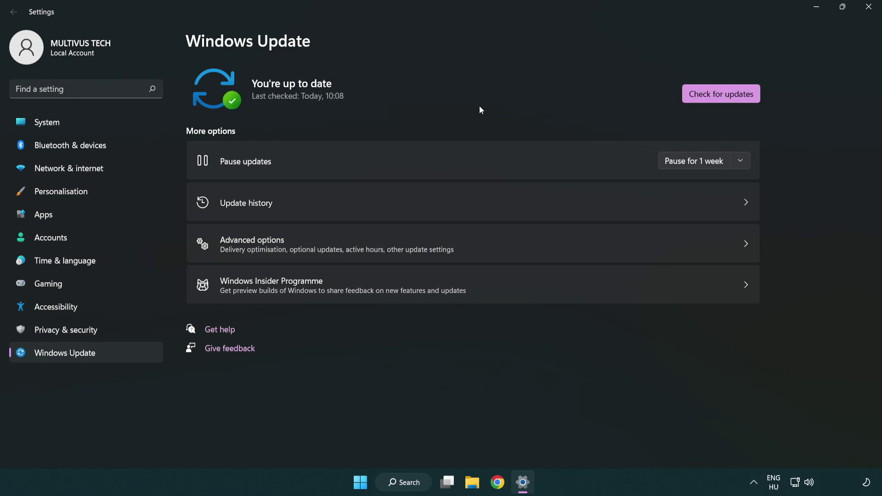
pyautogui.click(870, 13)
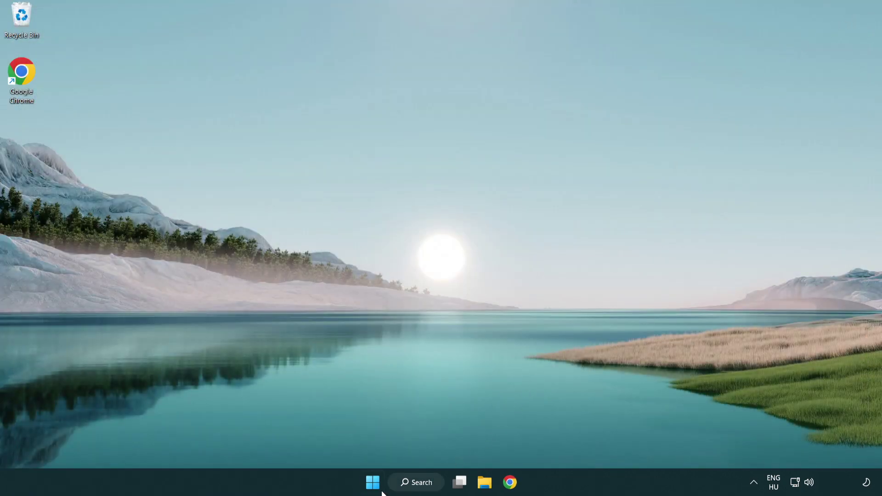
# Search Windows for 'regedit' to launch Registry Editor
pyautogui.click(416, 483)
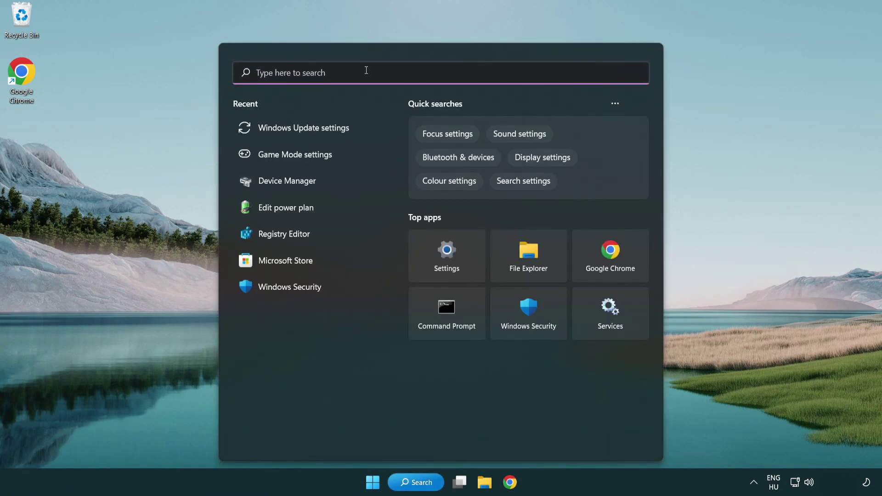
pyautogui.write('regedit')
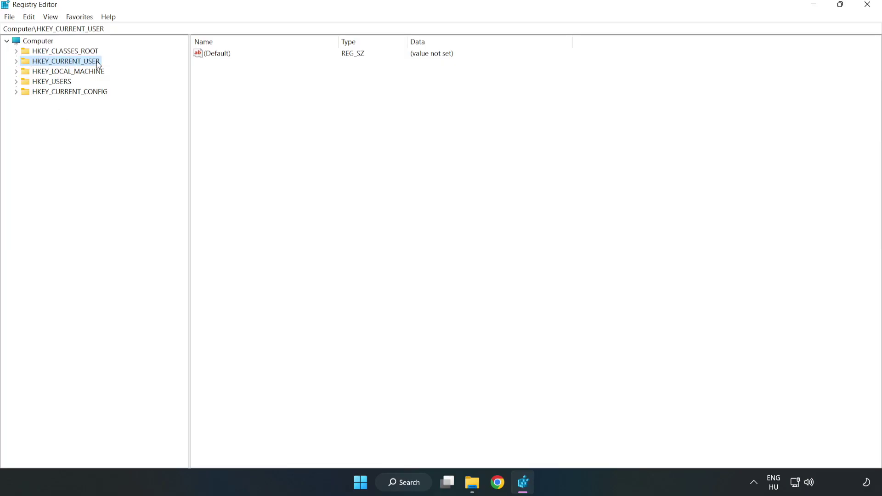
# Go to HKEY_CURRENT_USER\System\GameConfigStore and change GameDVR_Enabled from 1 to 0
pyautogui.click(17, 61)
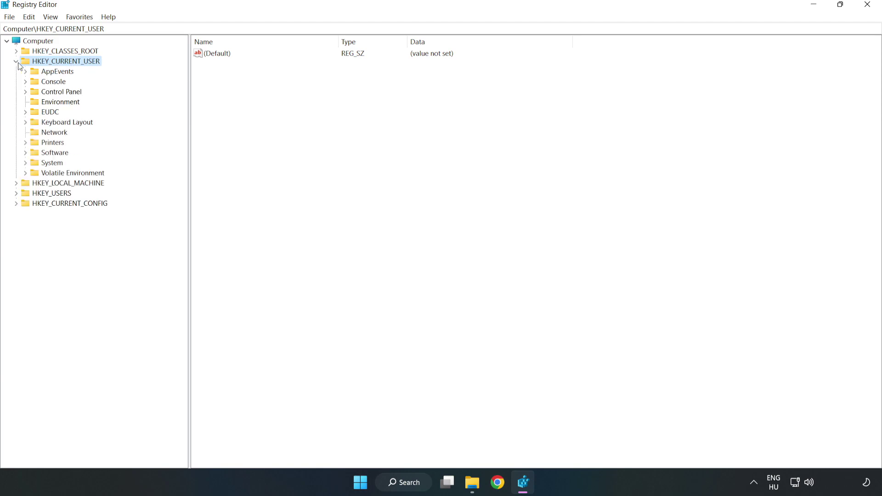
pyautogui.click(25, 163)
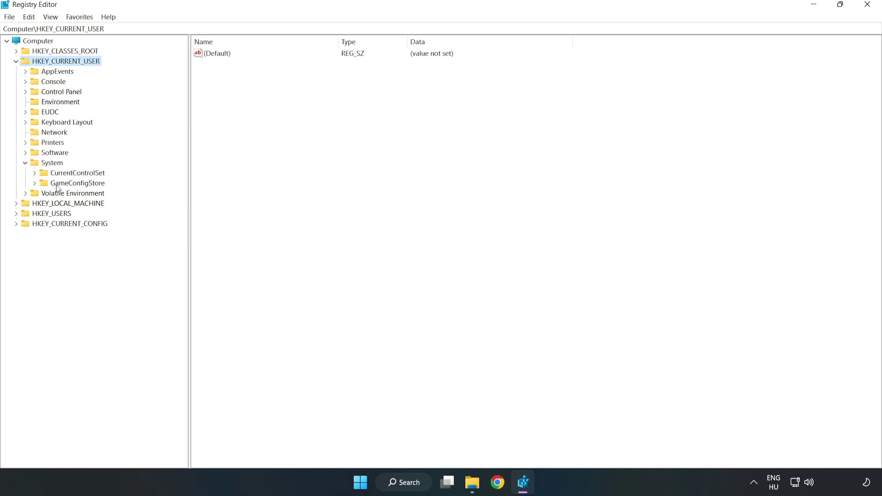
pyautogui.click(75, 185)
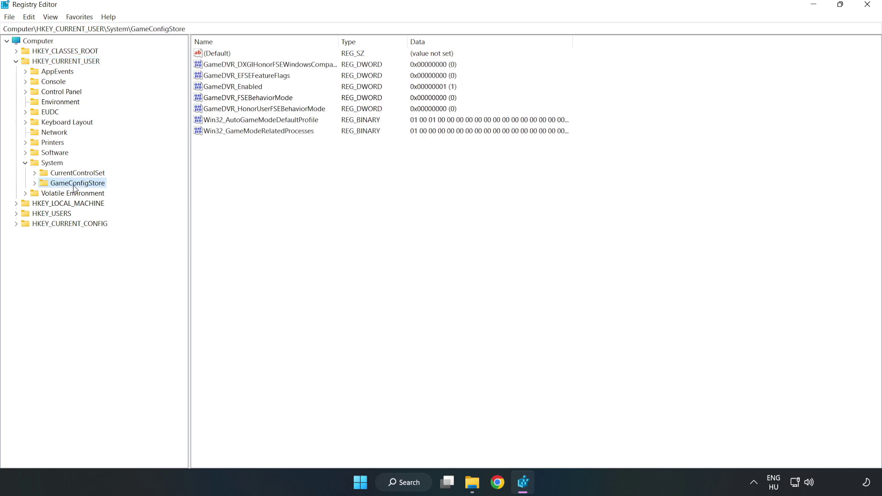
pyautogui.click(214, 90)
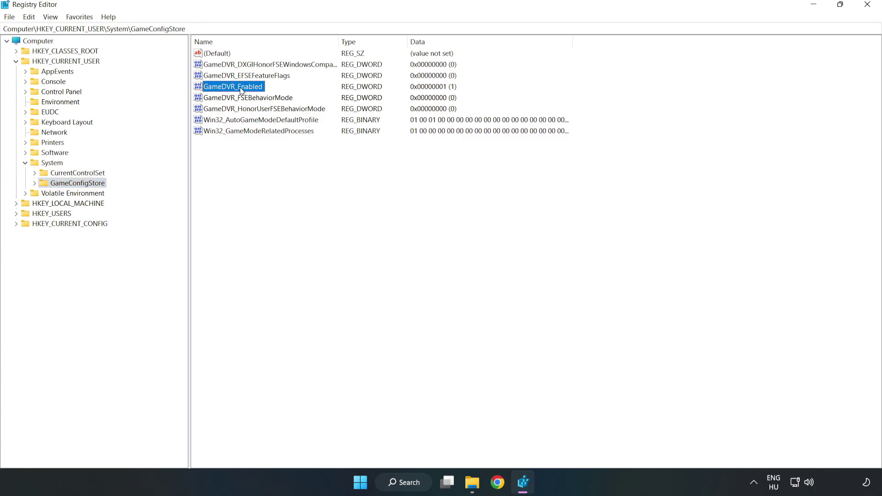
pyautogui.rightClick(240, 92)
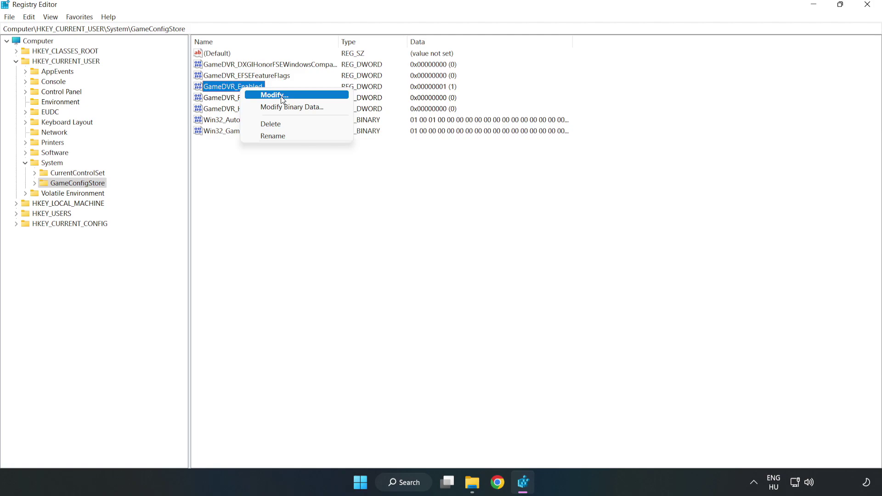
pyautogui.click(282, 97)
pyautogui.moveTo(225, 86); pyautogui.dragTo(495, 189)
pyautogui.click(368, 241)
pyautogui.moveTo(369, 241); pyautogui.dragTo(305, 230)
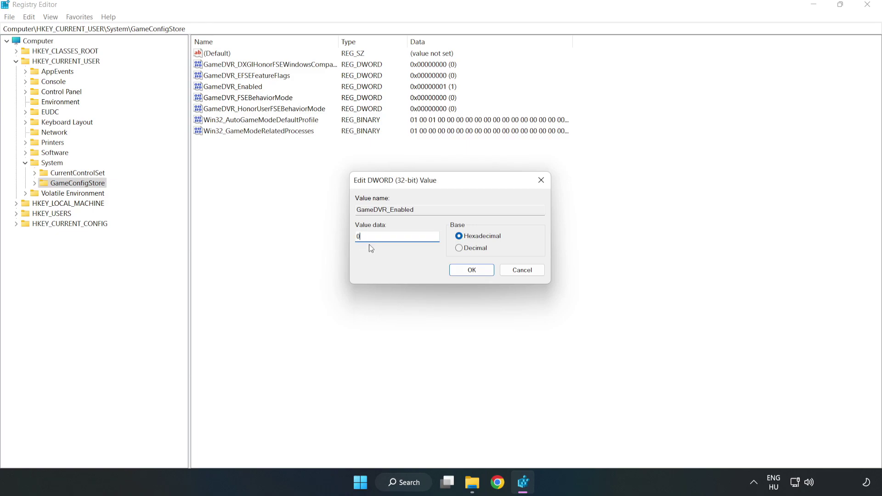
pyautogui.write('0')
pyautogui.click(472, 271)
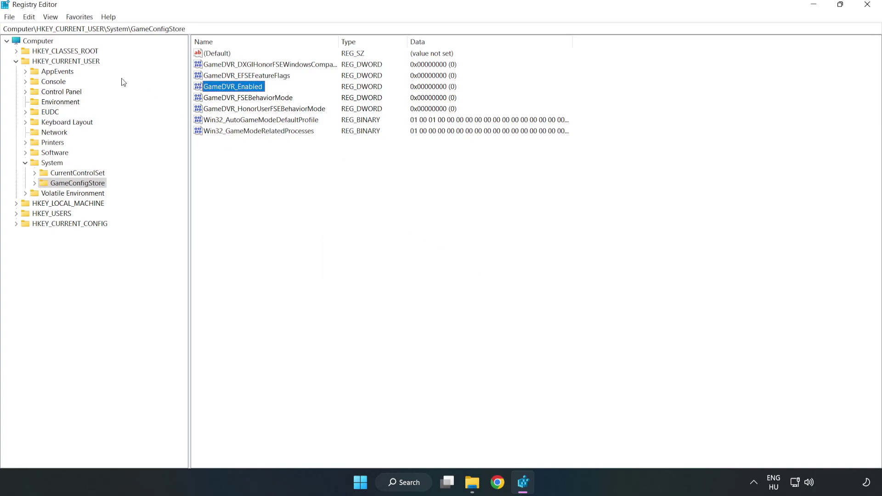
# Collapse HKEY_CURRENT_USER and expand HKLM\SOFTWARE\Microsoft\PolicyManager\default\ApplicationManagement
pyautogui.click(17, 62)
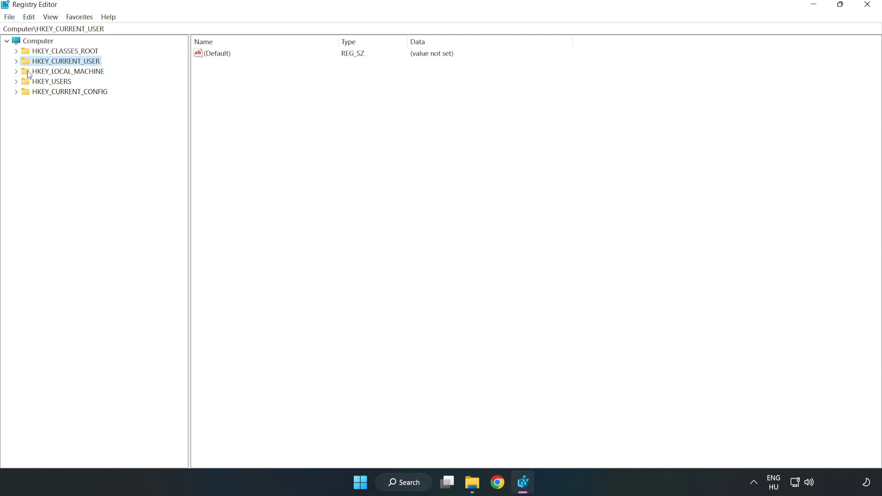
pyautogui.click(19, 72)
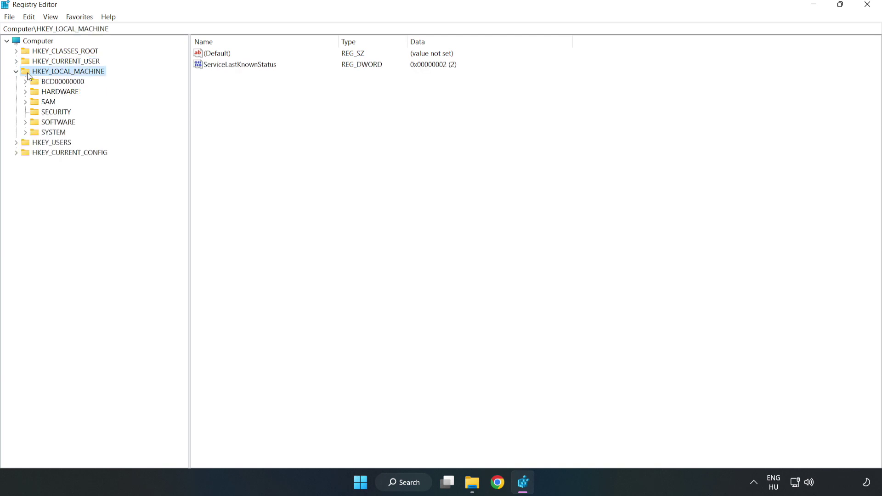
pyautogui.click(26, 122)
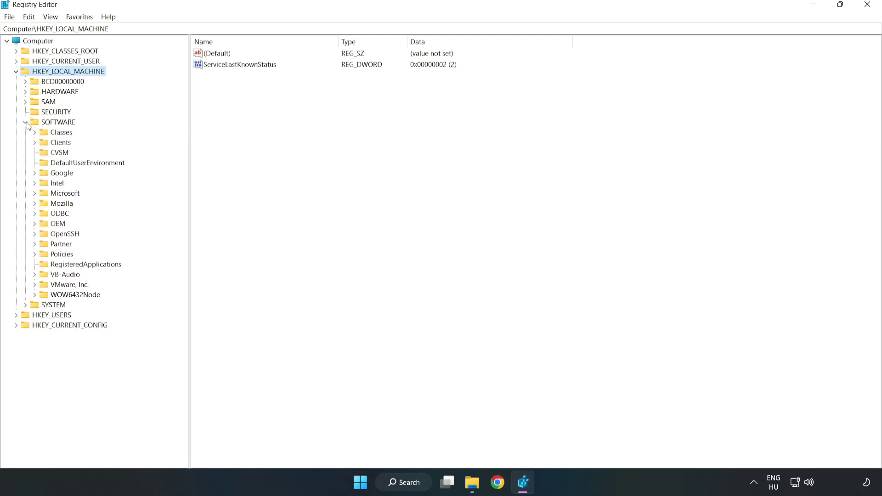
pyautogui.click(34, 194)
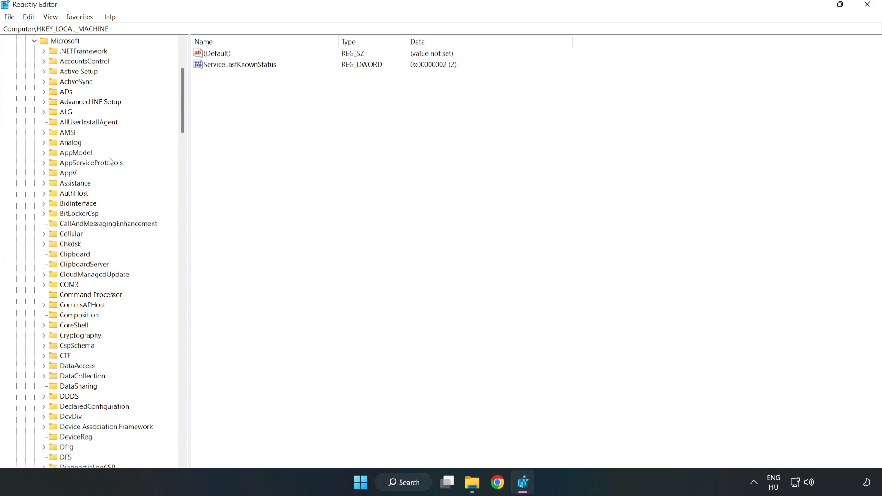
pyautogui.moveTo(181, 117); pyautogui.dragTo(195, 323)
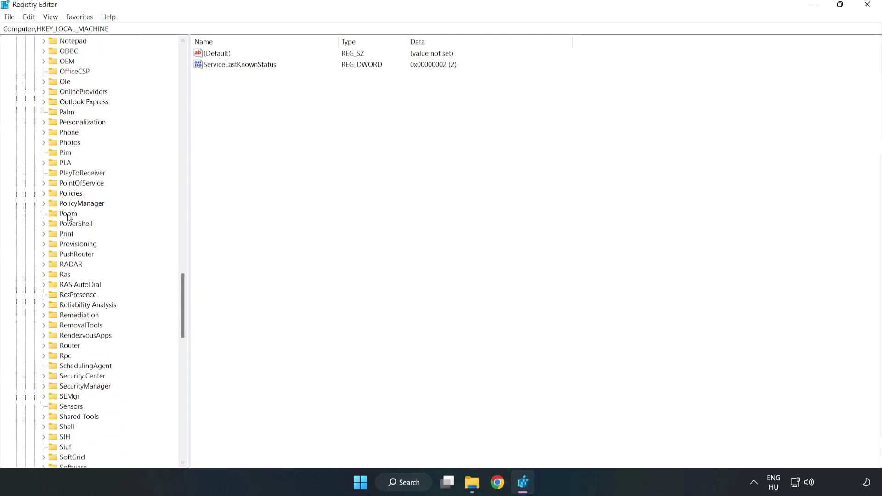
pyautogui.click(44, 203)
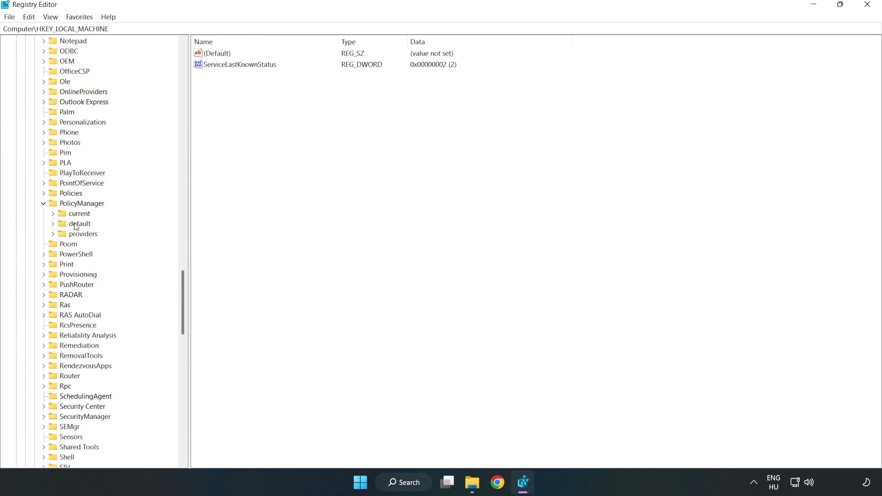
pyautogui.click(53, 223)
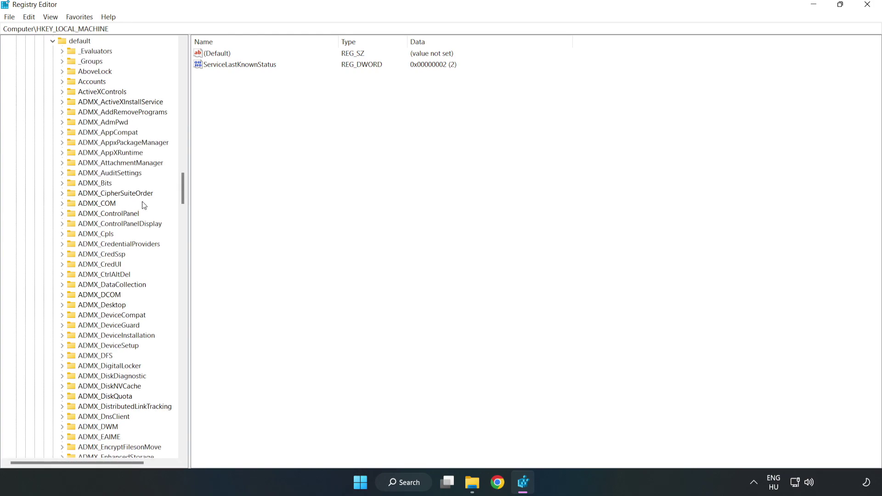
pyautogui.moveTo(183, 189); pyautogui.dragTo(179, 291)
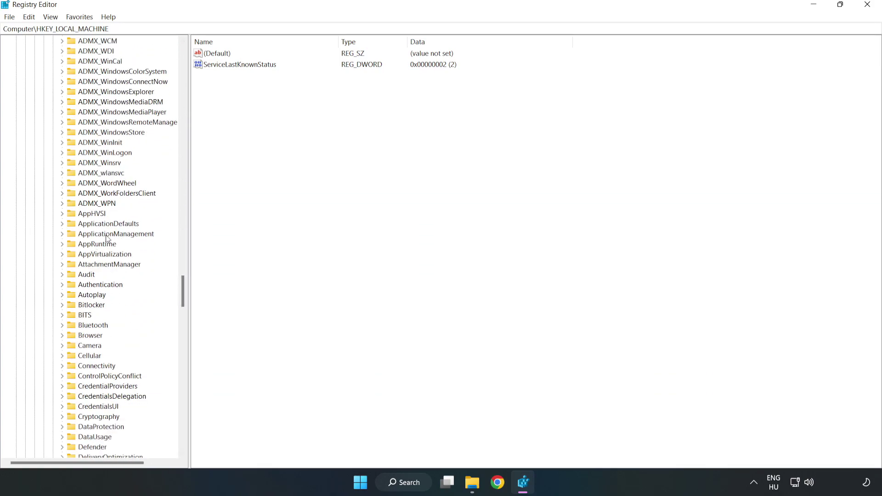
pyautogui.click(64, 232)
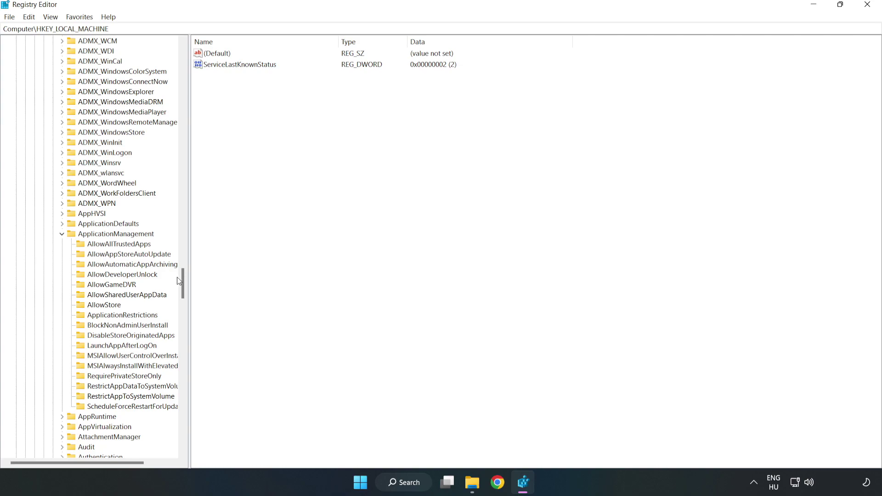
# Change the AllowGameDVR 'value' entry from 1 to 0, then close Registry Editor
pyautogui.click(102, 286)
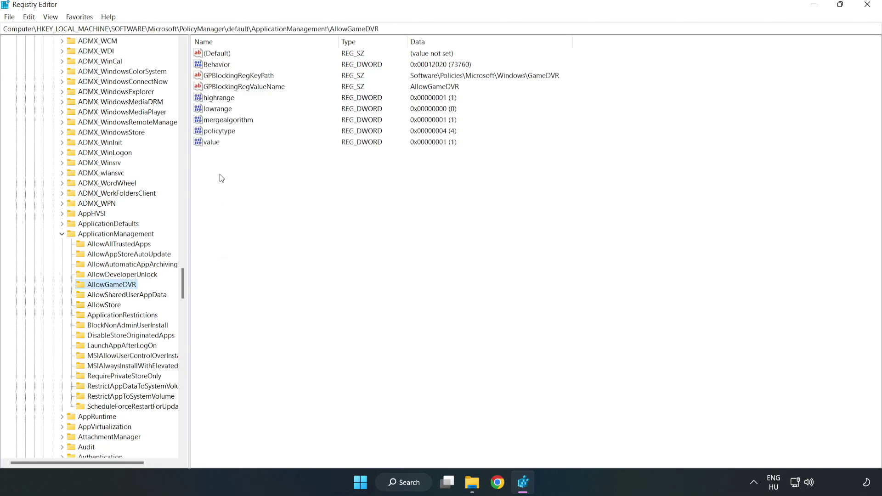
pyautogui.click(206, 143)
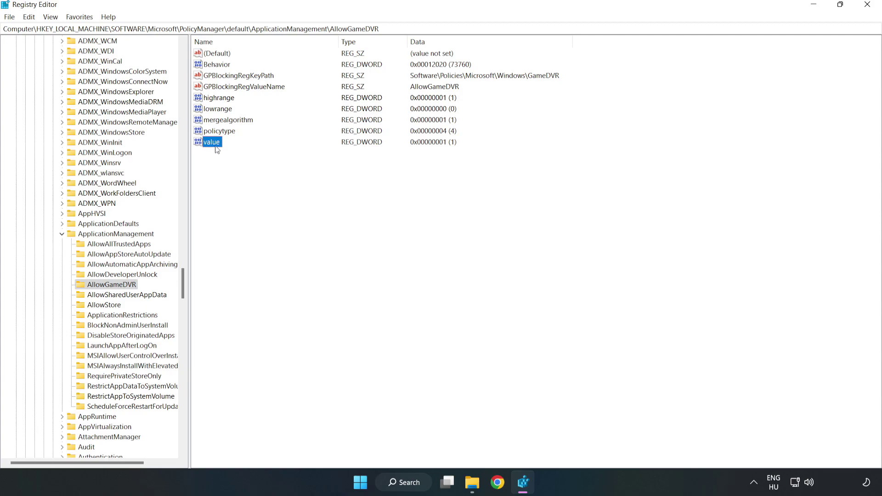
pyautogui.rightClick(215, 145)
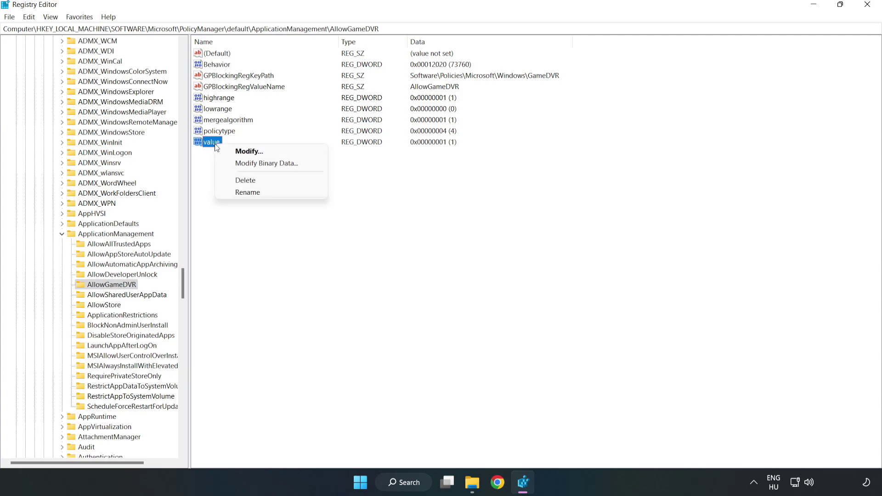
pyautogui.click(254, 155)
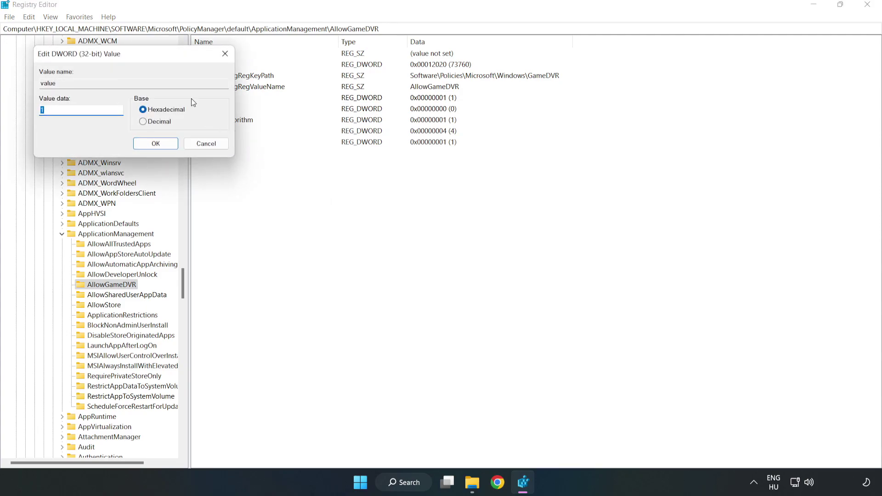
pyautogui.moveTo(199, 73); pyautogui.dragTo(448, 183)
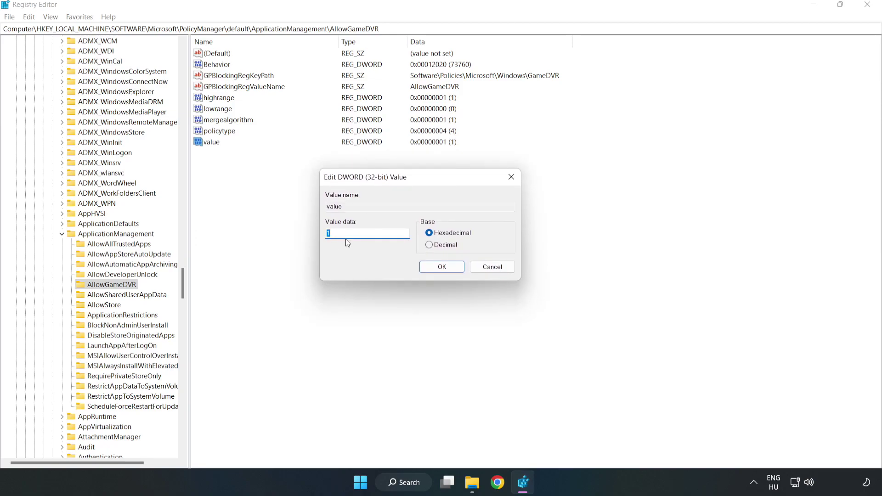
pyautogui.write('0')
pyautogui.click(443, 268)
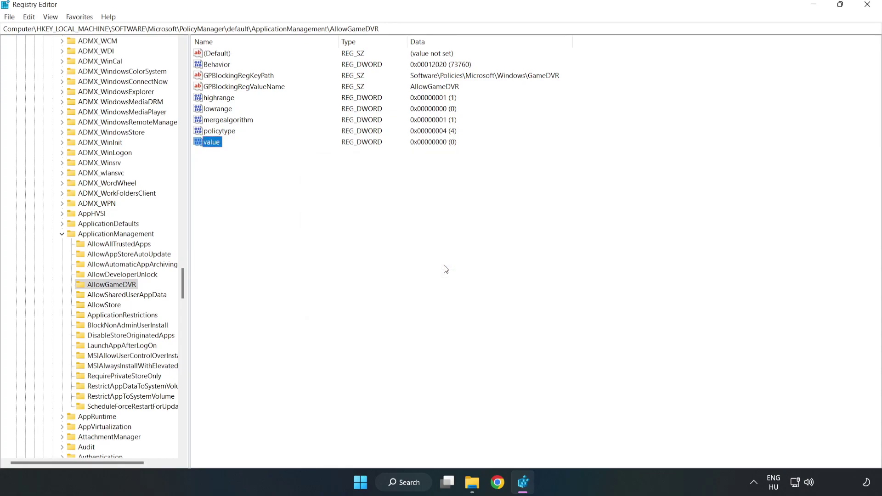
pyautogui.click(867, 7)
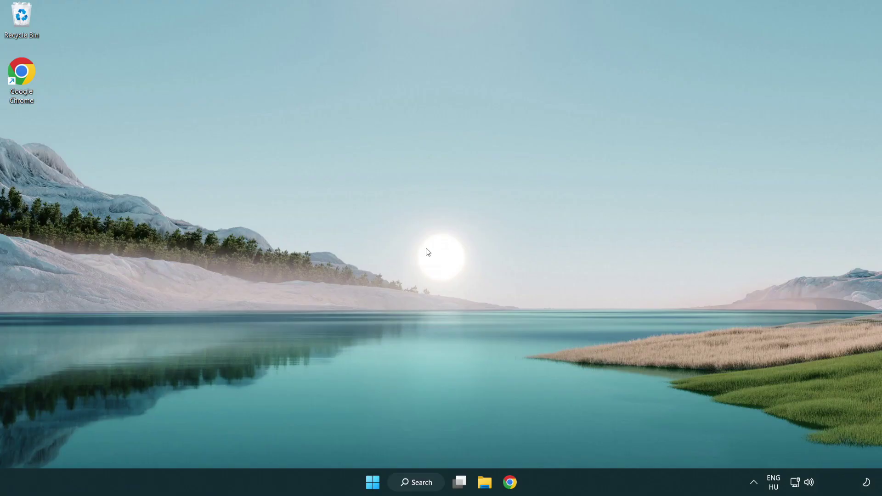
# In Chrome, download the DirectX End-User Runtime Web Installer and run dxwebsetup.exe
pyautogui.click(513, 485)
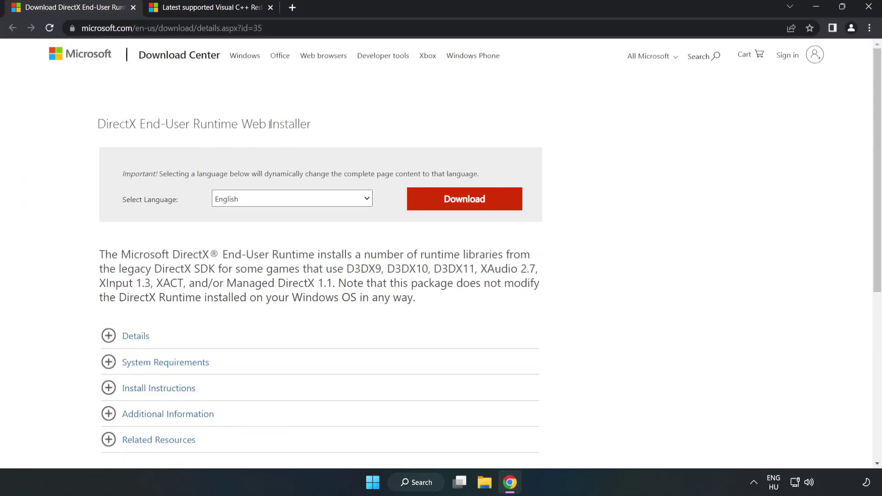
pyautogui.moveTo(263, 28); pyautogui.dragTo(117, 28)
pyautogui.click(357, 108)
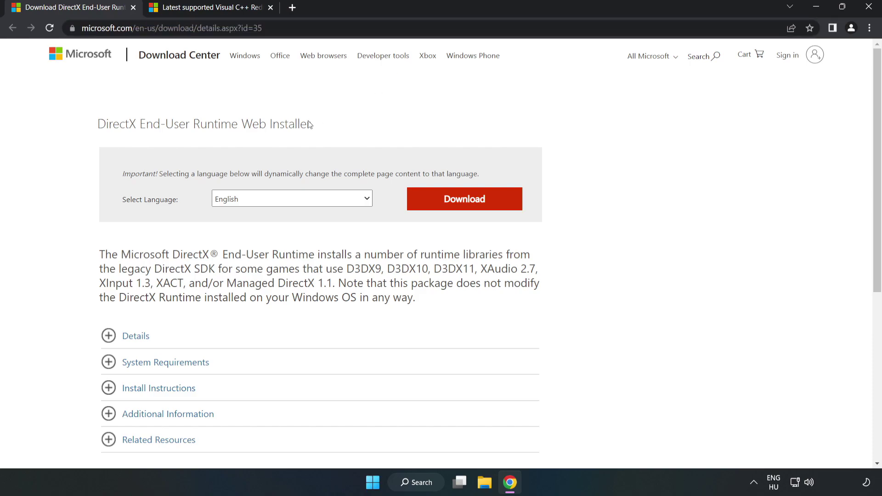
pyautogui.click(469, 209)
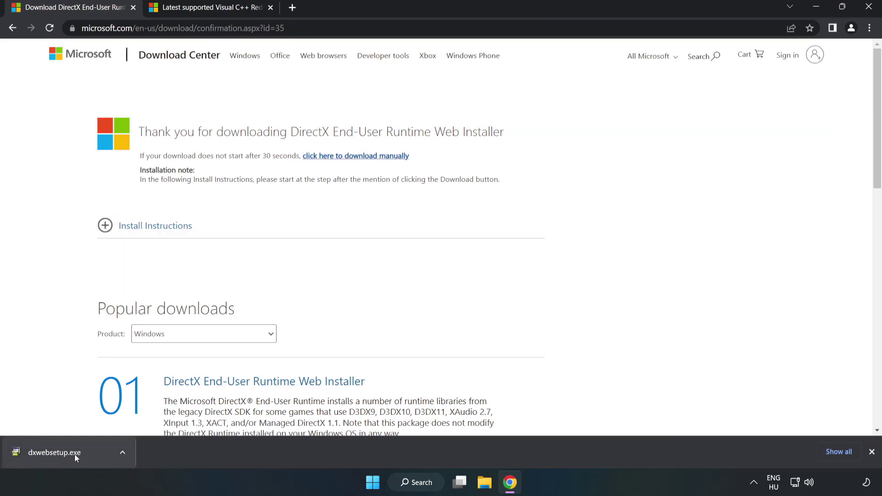
pyautogui.click(89, 454)
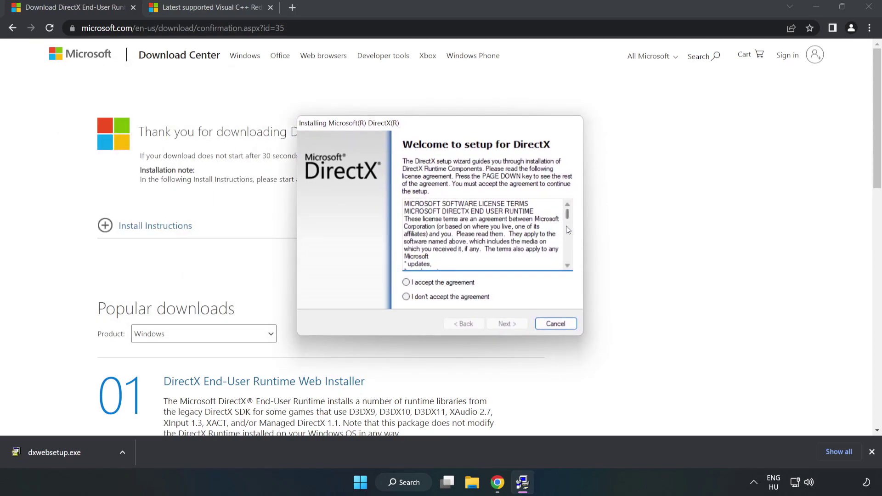
# Accept the DirectX license, untick the Bing Bar, and run setup through to Finish
pyautogui.scroll(-10, 568, 229)
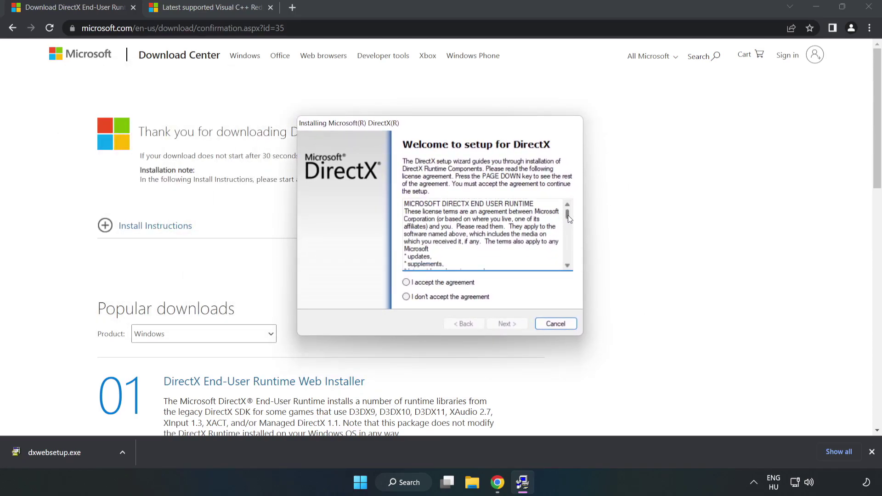
pyautogui.click(407, 282)
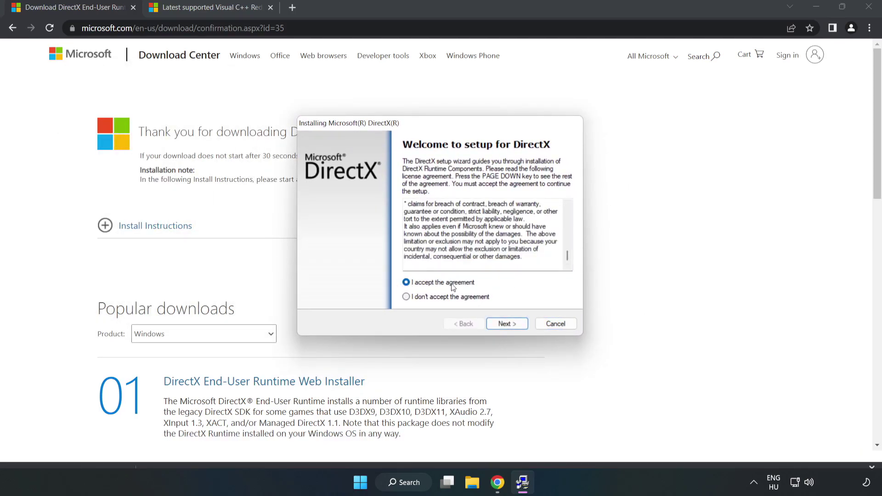
pyautogui.click(507, 324)
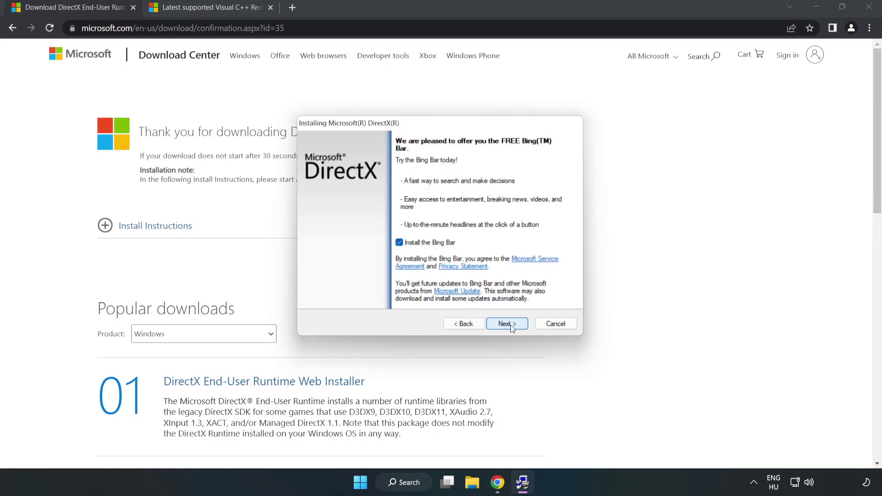
pyautogui.click(398, 243)
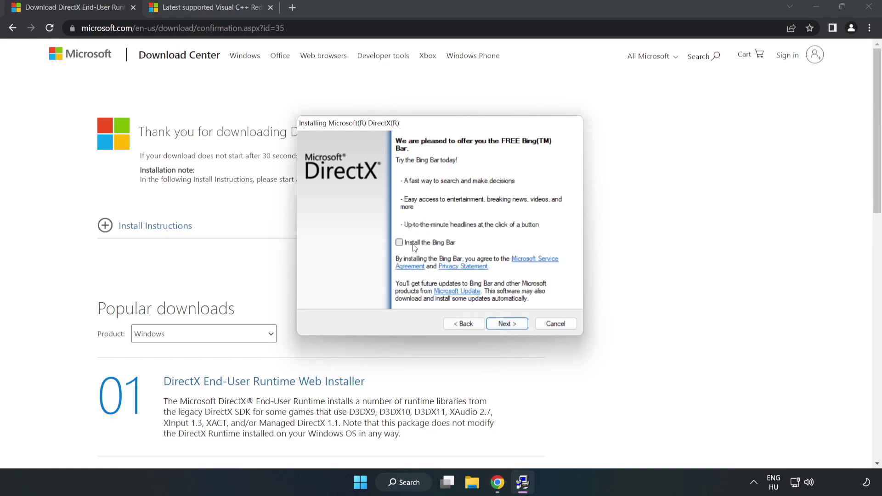
pyautogui.click(508, 324)
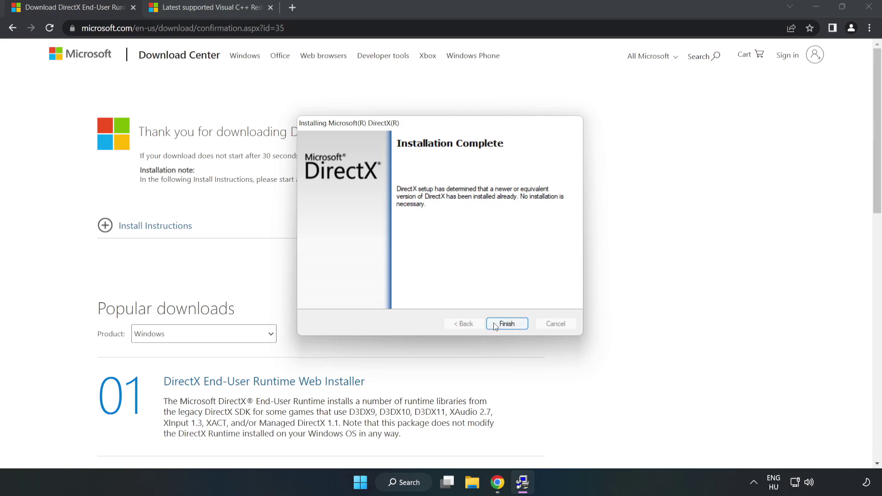
pyautogui.click(507, 323)
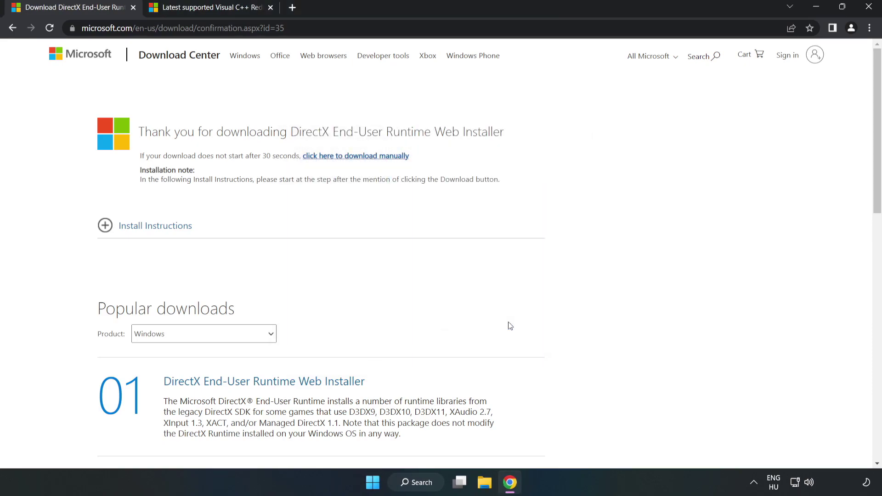
# Close the DirectX tab and download the Visual C++ redistributables, allowing multiple downloads
pyautogui.click(133, 8)
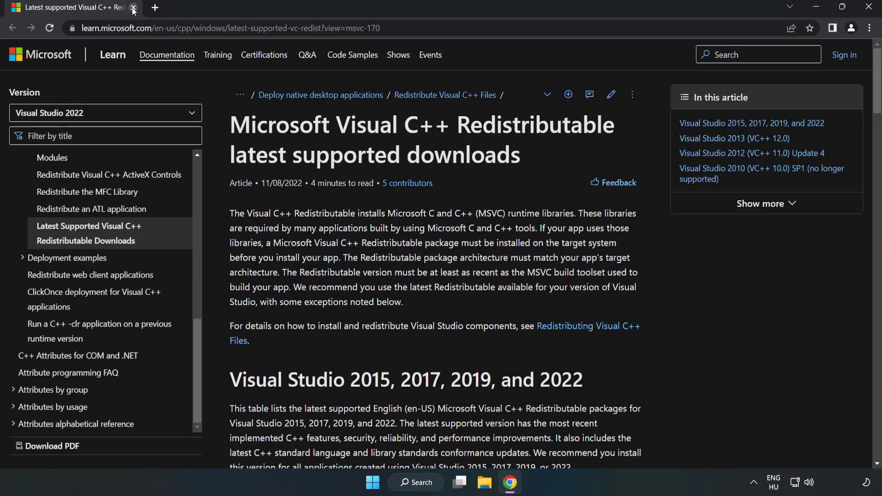
pyautogui.click(296, 28)
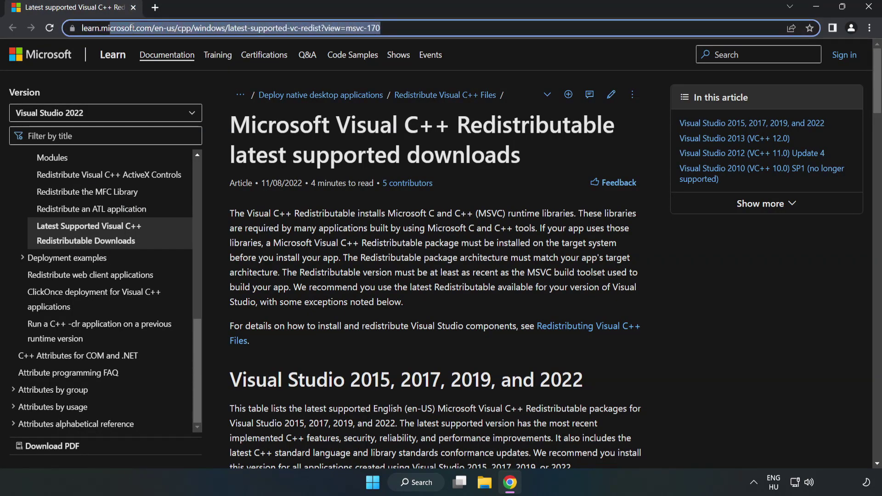
pyautogui.click(551, 133)
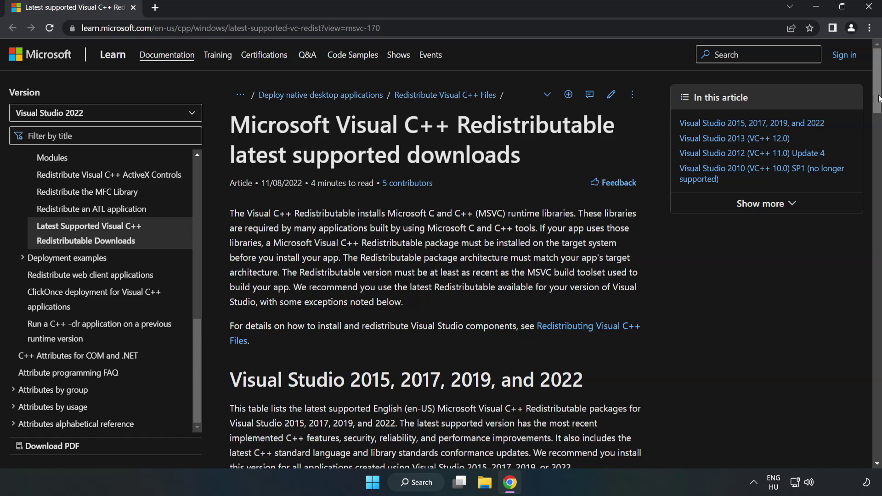
pyautogui.scroll(-1, 877, 112)
pyautogui.scroll(-5, 877, 113)
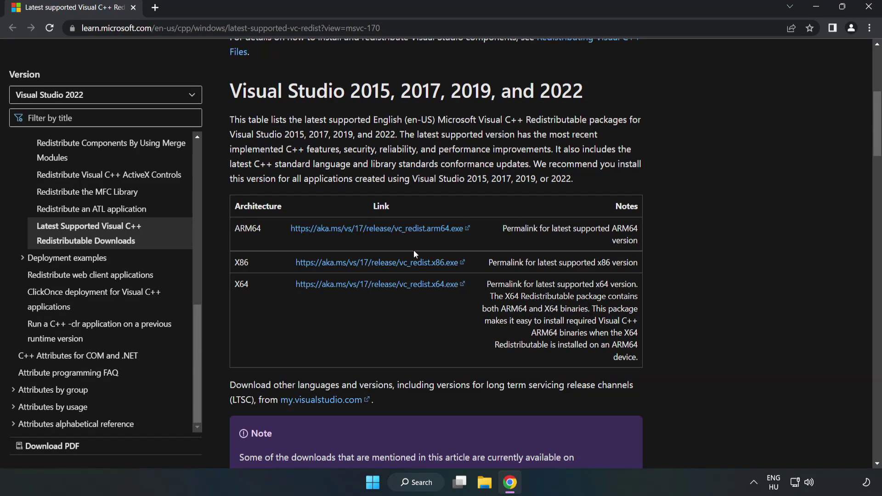
pyautogui.click(388, 264)
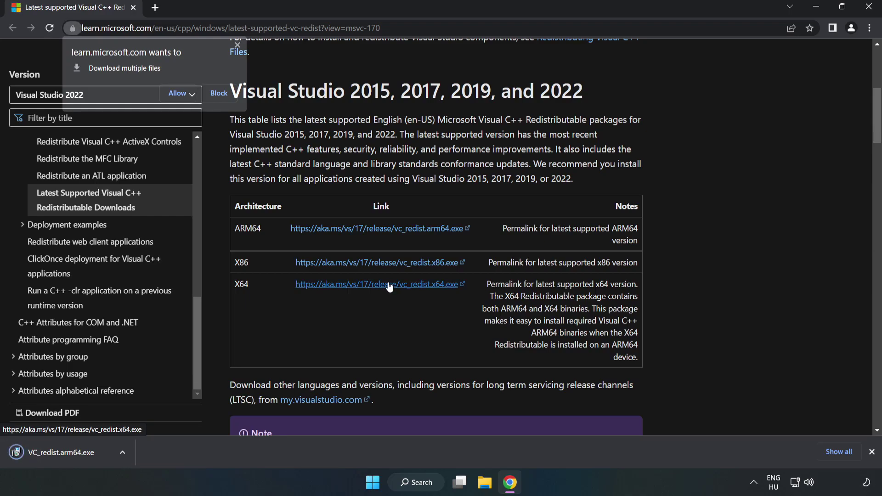
pyautogui.click(178, 93)
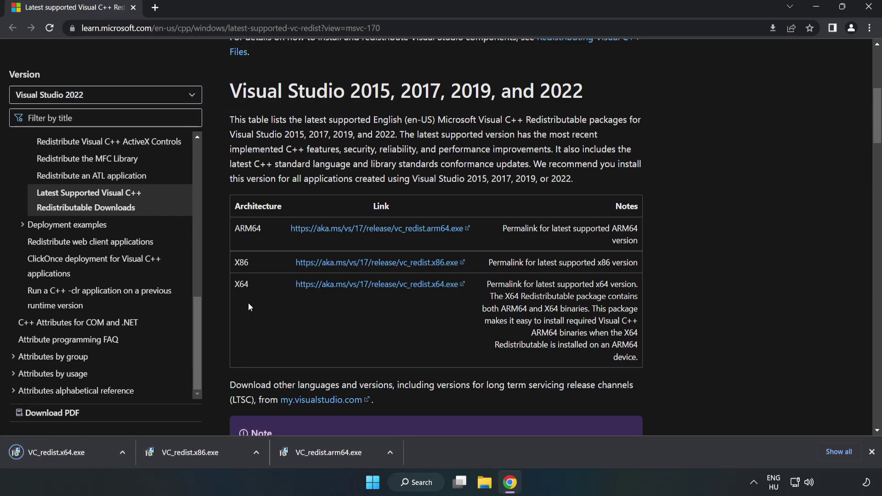
# Attempt the ARM64 Visual C++ redistributable install with the license accepted, and dismiss its failure
pyautogui.click(338, 456)
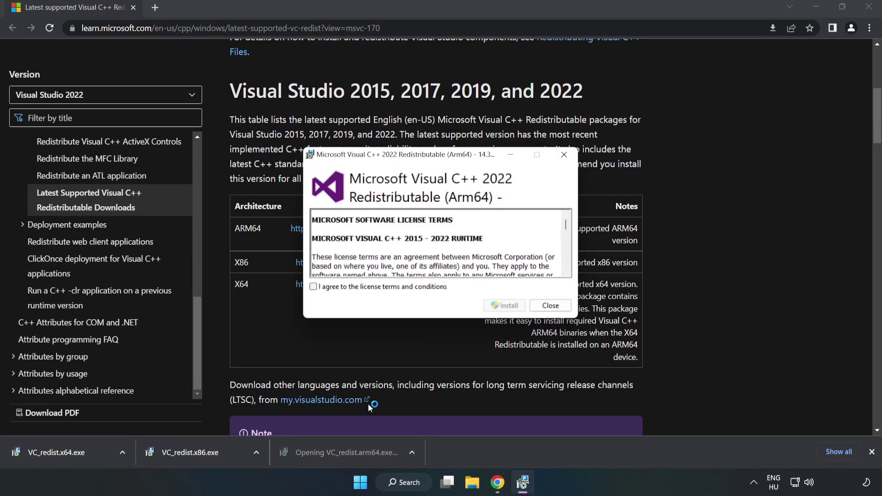
pyautogui.moveTo(565, 223); pyautogui.dragTo(562, 282)
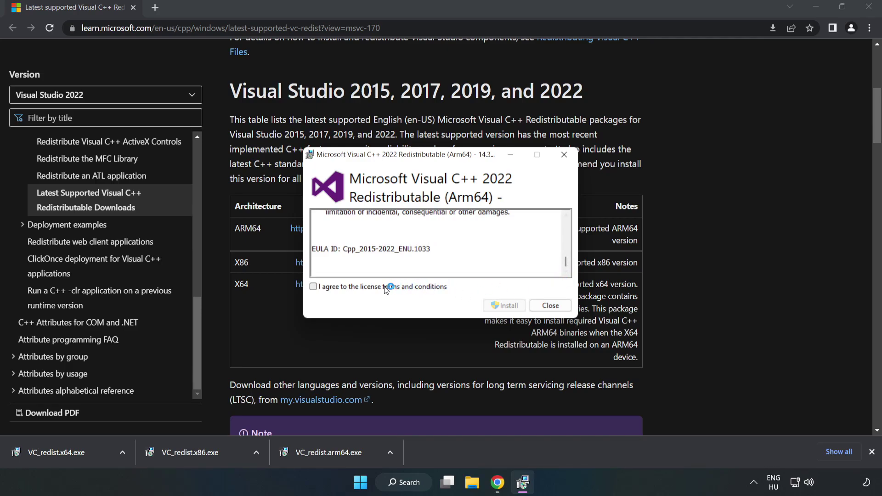
pyautogui.click(368, 288)
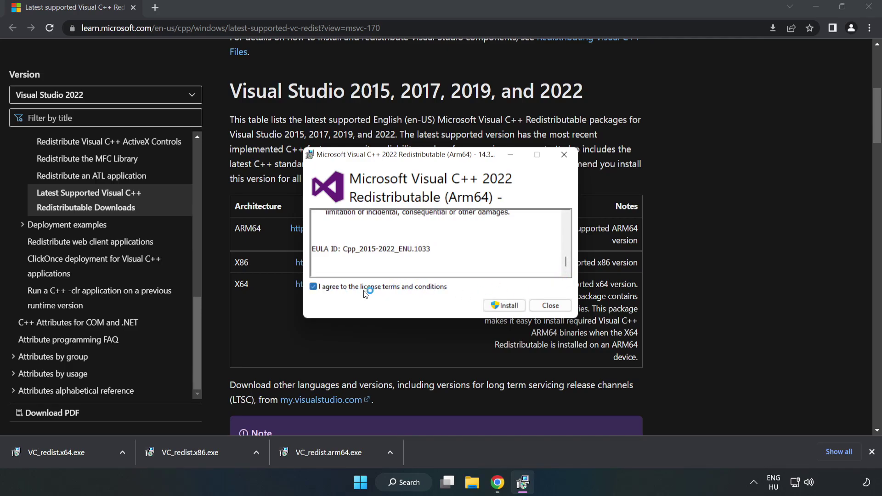
pyautogui.click(505, 307)
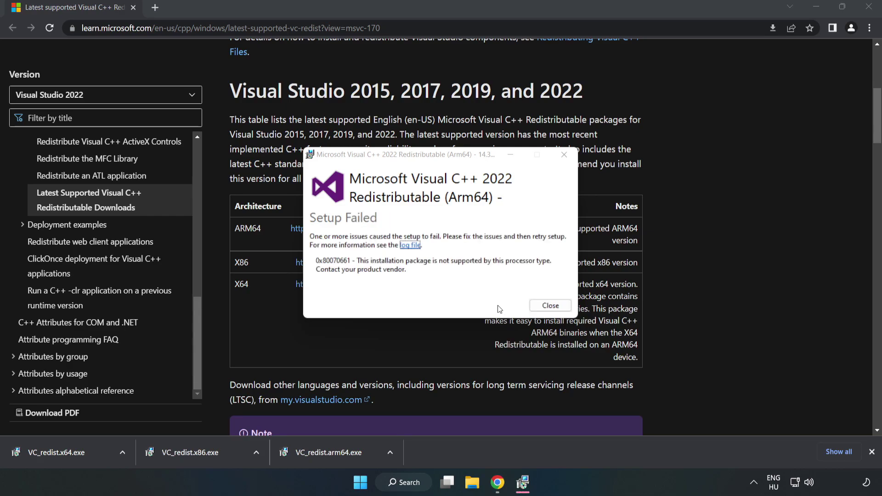
pyautogui.click(549, 306)
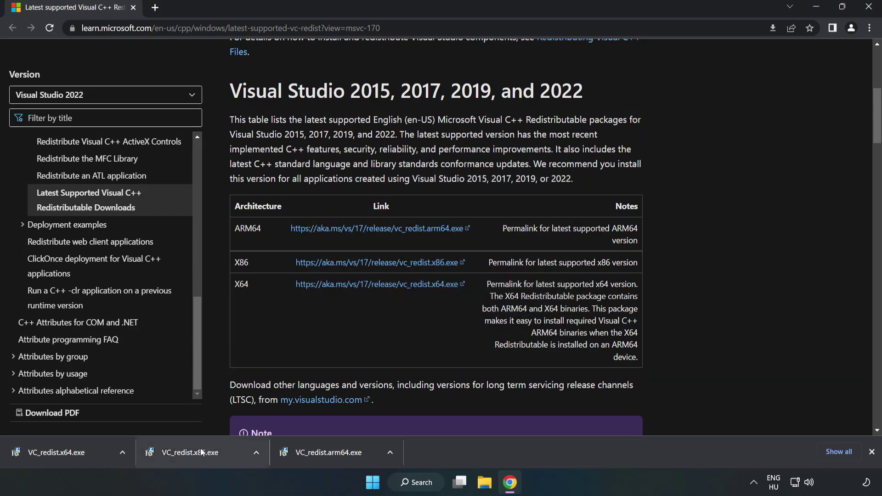
# Install the x86 and x64 Visual C++ redistributables, closing each setup when done
pyautogui.click(210, 451)
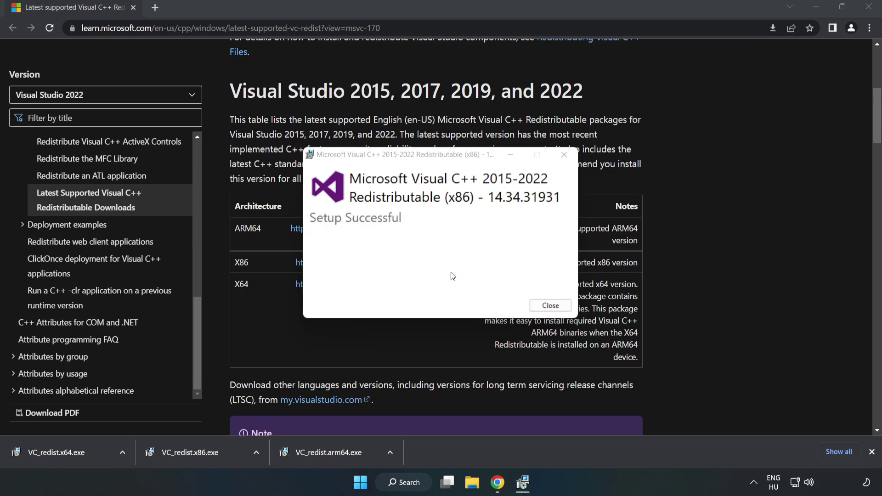
pyautogui.click(550, 306)
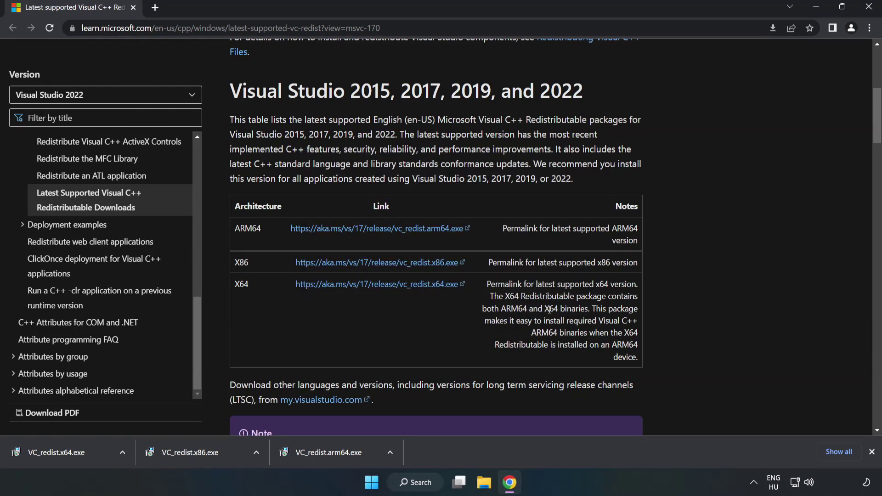
pyautogui.click(48, 452)
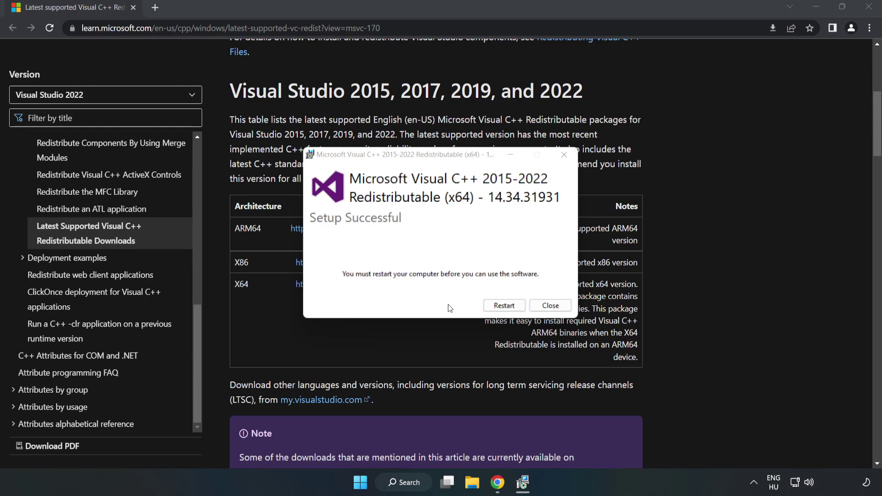
pyautogui.click(551, 306)
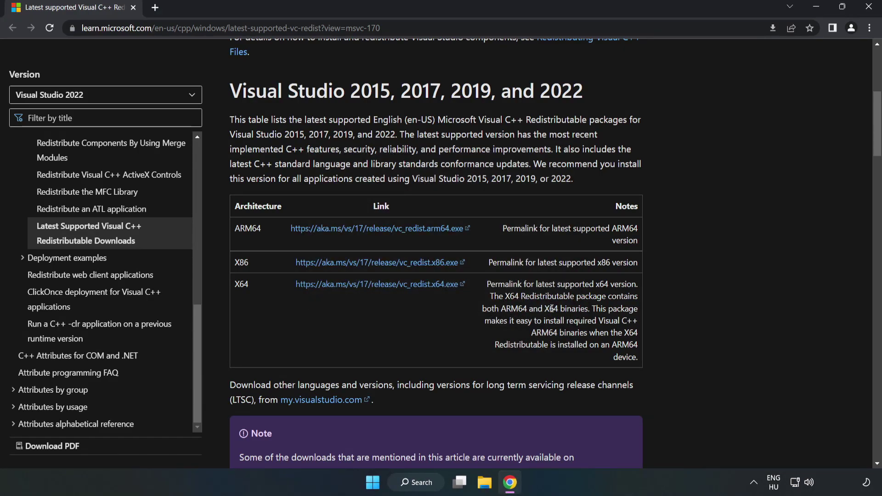
# Close Chrome and bring up the Start menu's power options to restart
pyautogui.click(869, 8)
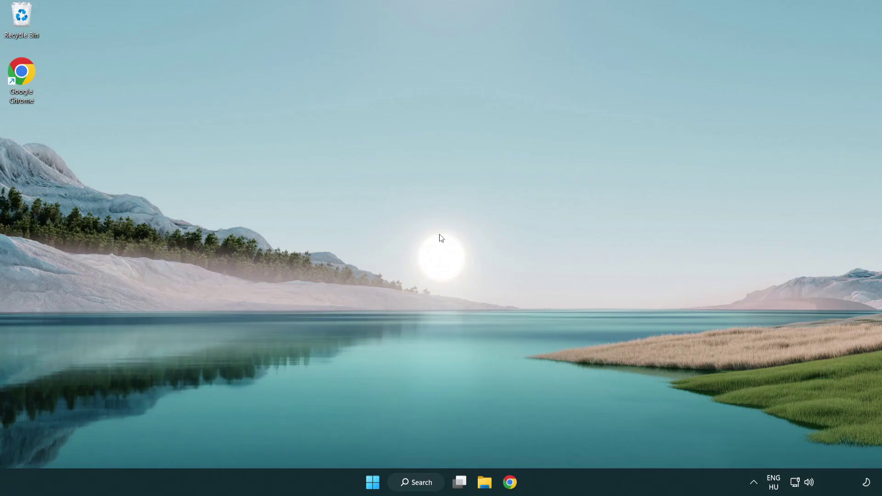
pyautogui.click(373, 483)
pyautogui.click(585, 444)
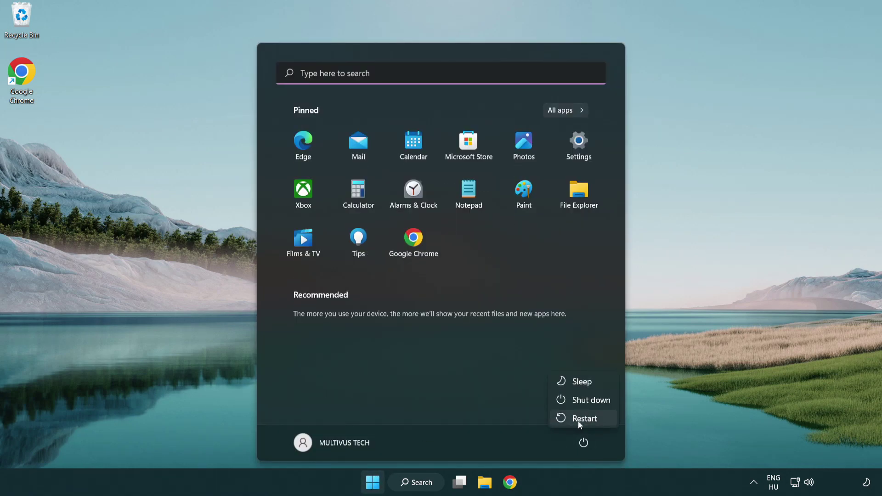